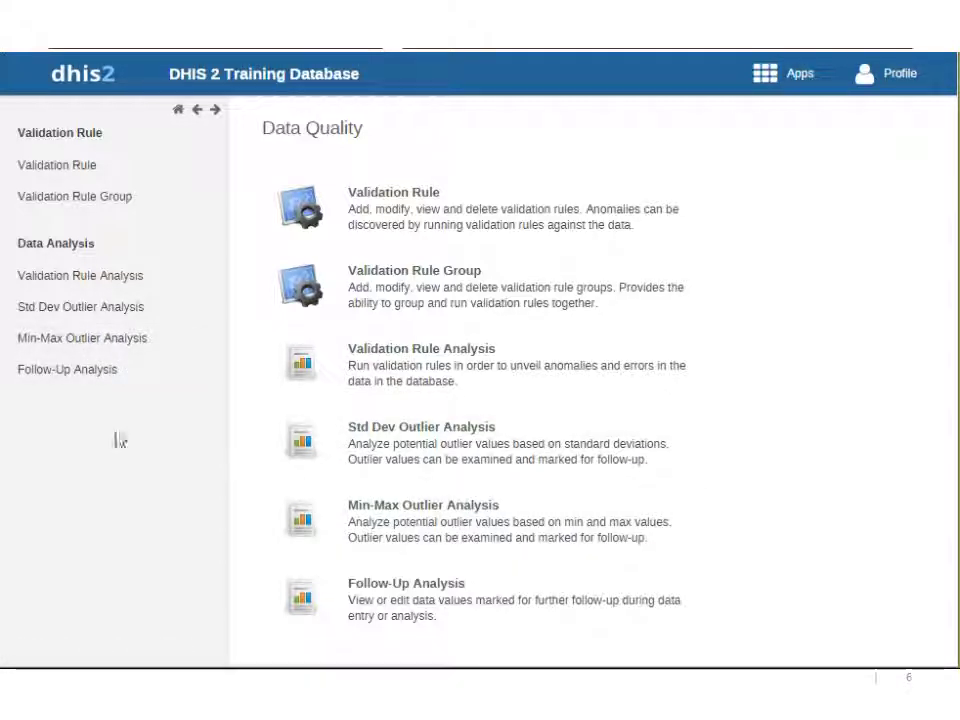
# Step: From the validation rule list, choose Edit on the Food Poisoning NKS Cases >= Deaths rule
pyautogui.click(413, 203)
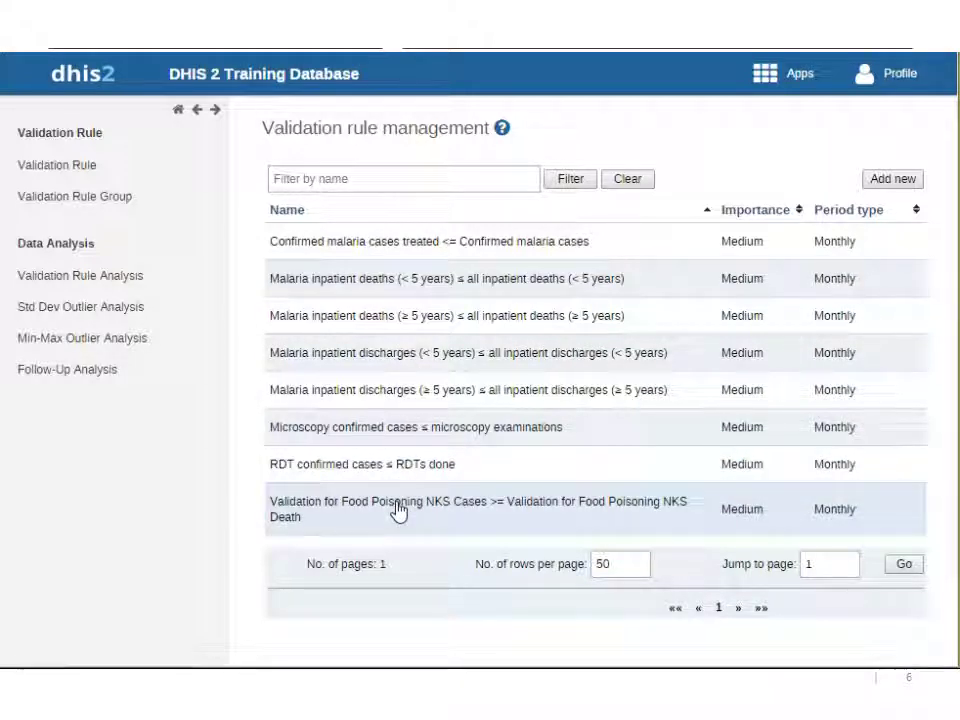
pyautogui.click(398, 510)
pyautogui.click(240, 514)
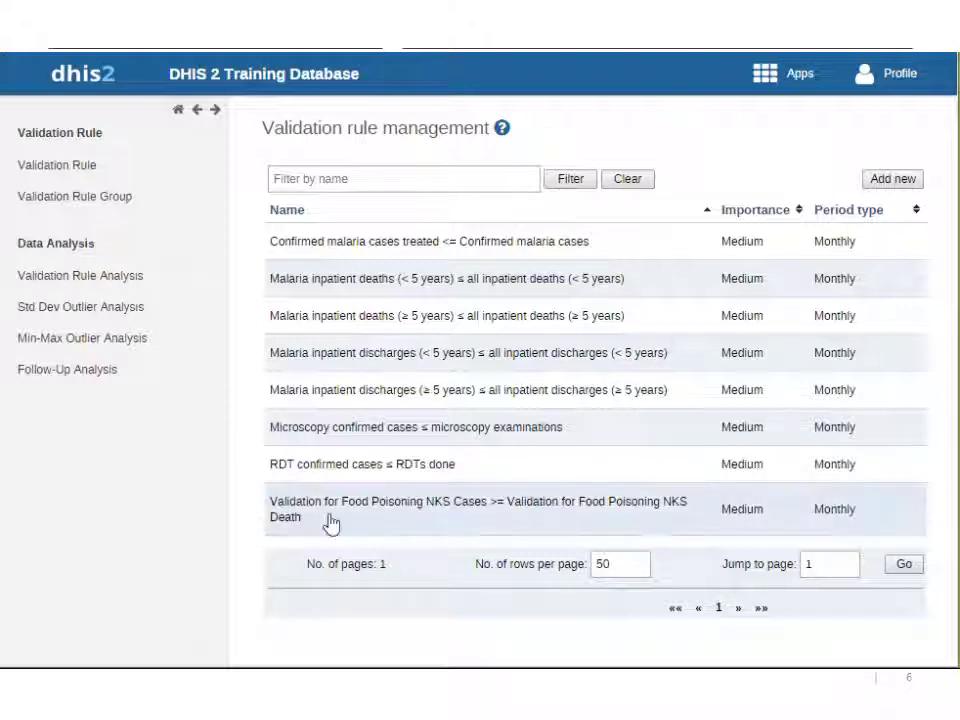
pyautogui.click(451, 527)
pyautogui.click(525, 400)
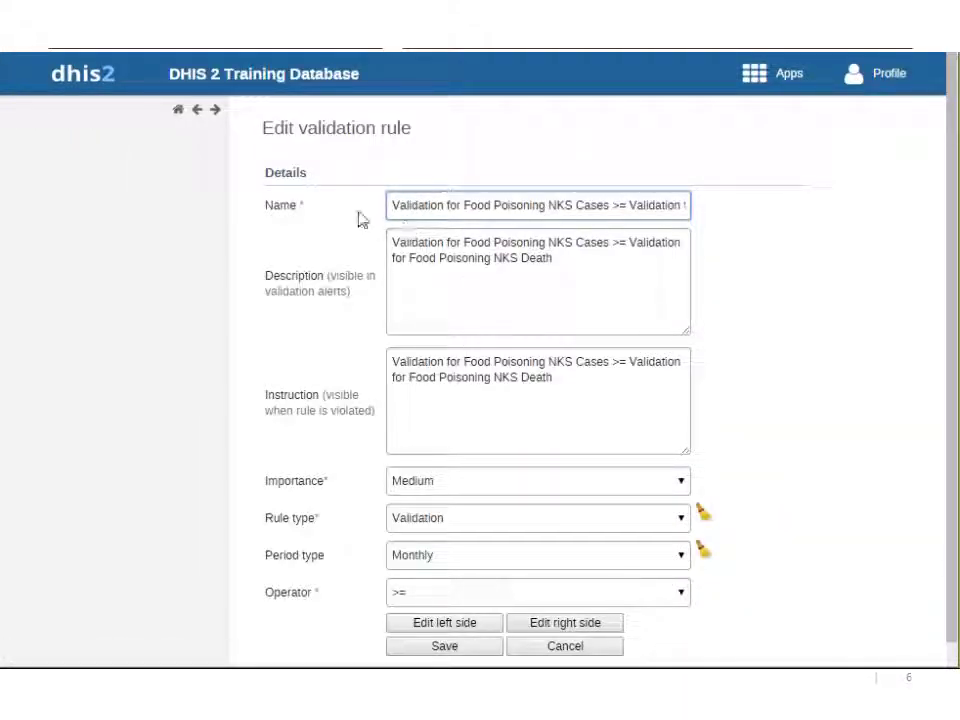
# Step: Review the rule's name, description and instruction, then list the Low/Medium/High importance choices
pyautogui.moveTo(393, 208)
pyautogui.mouseDown()
pyautogui.moveTo(720, 227)
pyautogui.moveTo(347, 208)
pyautogui.moveTo(447, 207)
pyautogui.mouseUp()
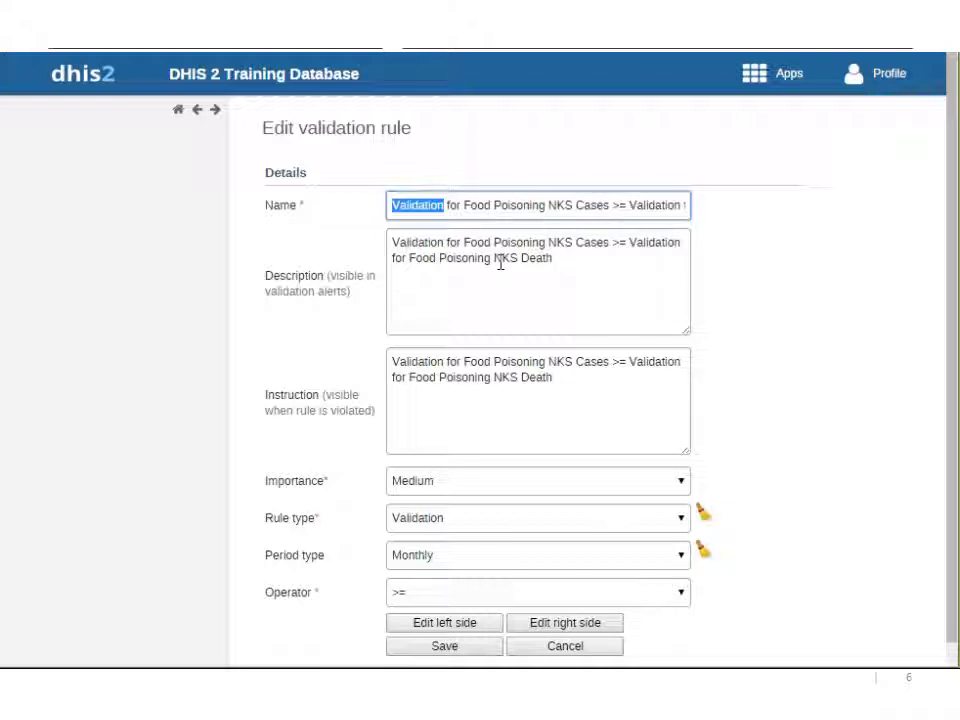
pyautogui.click(500, 263)
pyautogui.click(501, 206)
pyautogui.click(517, 243)
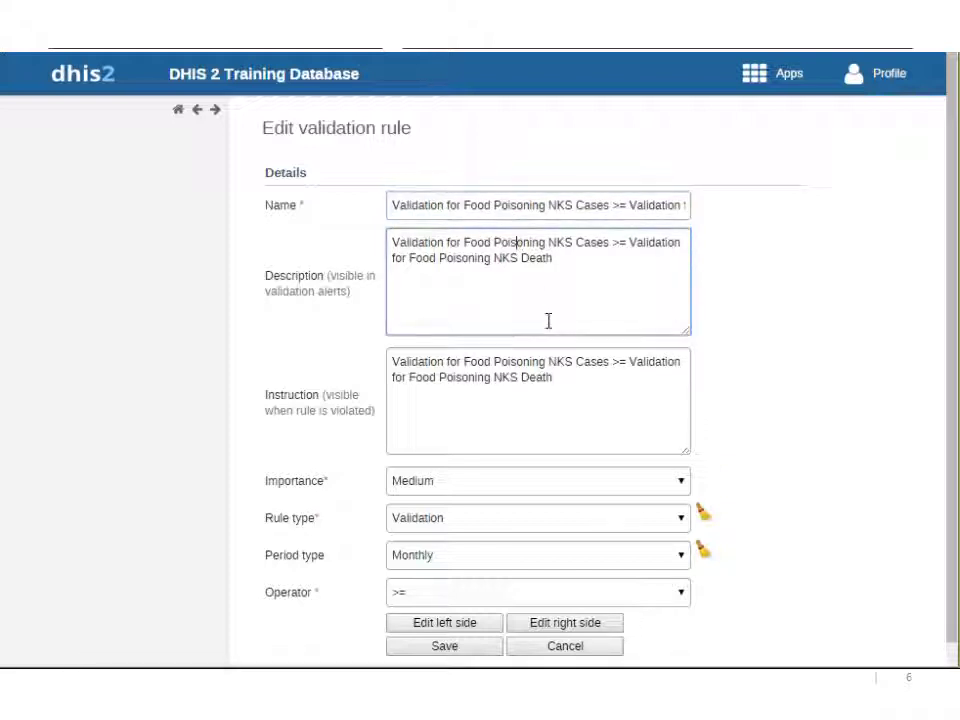
pyautogui.scroll(-1, 548, 321)
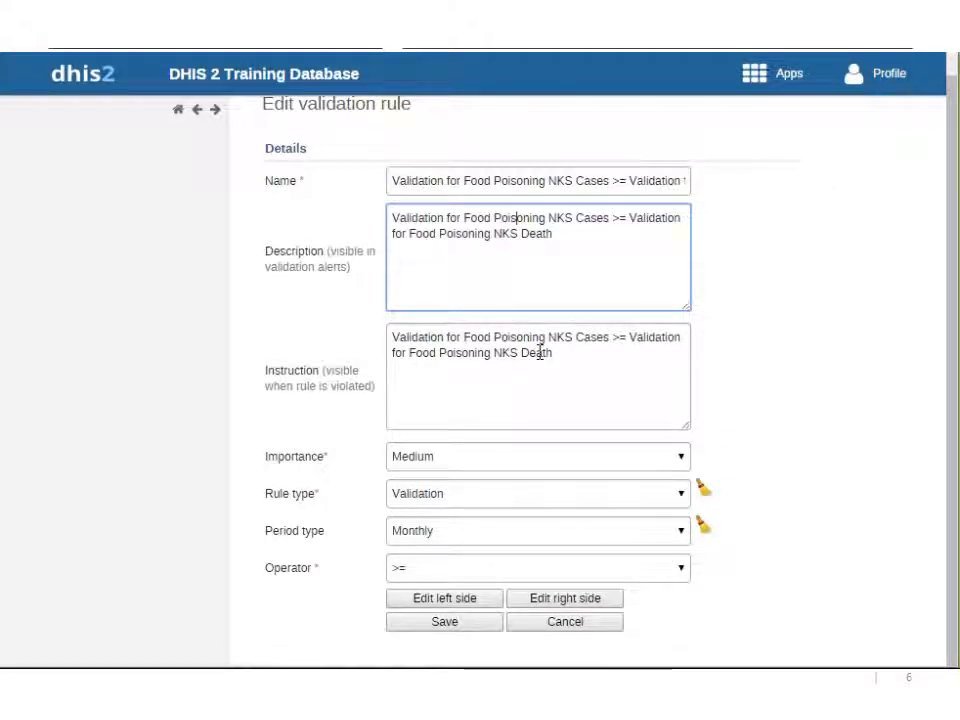
pyautogui.moveTo(579, 357); pyautogui.dragTo(398, 336)
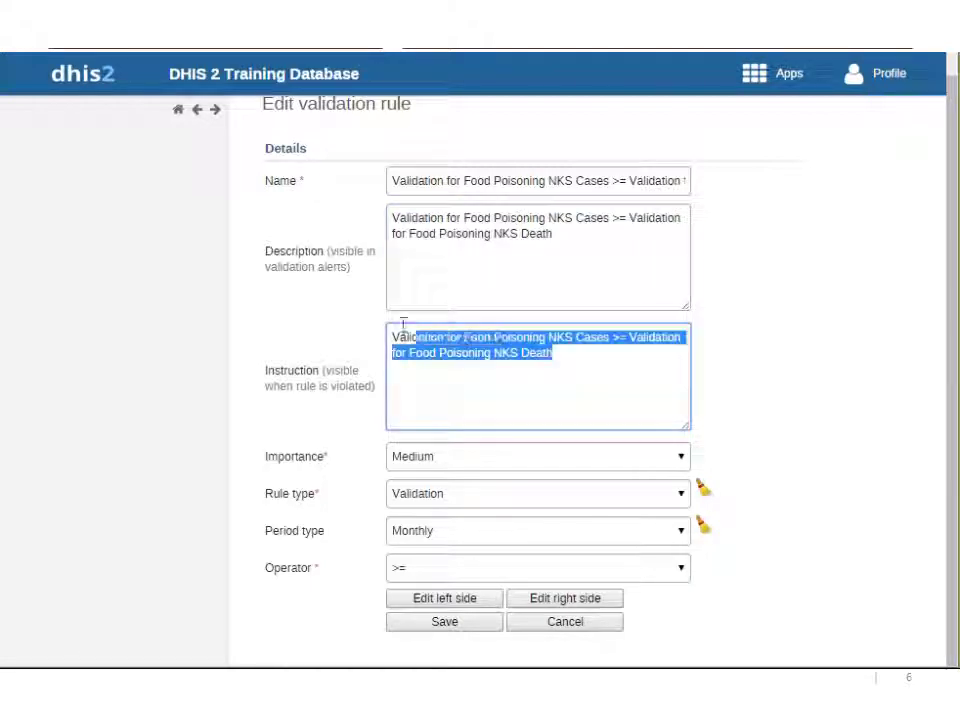
pyautogui.click(323, 397)
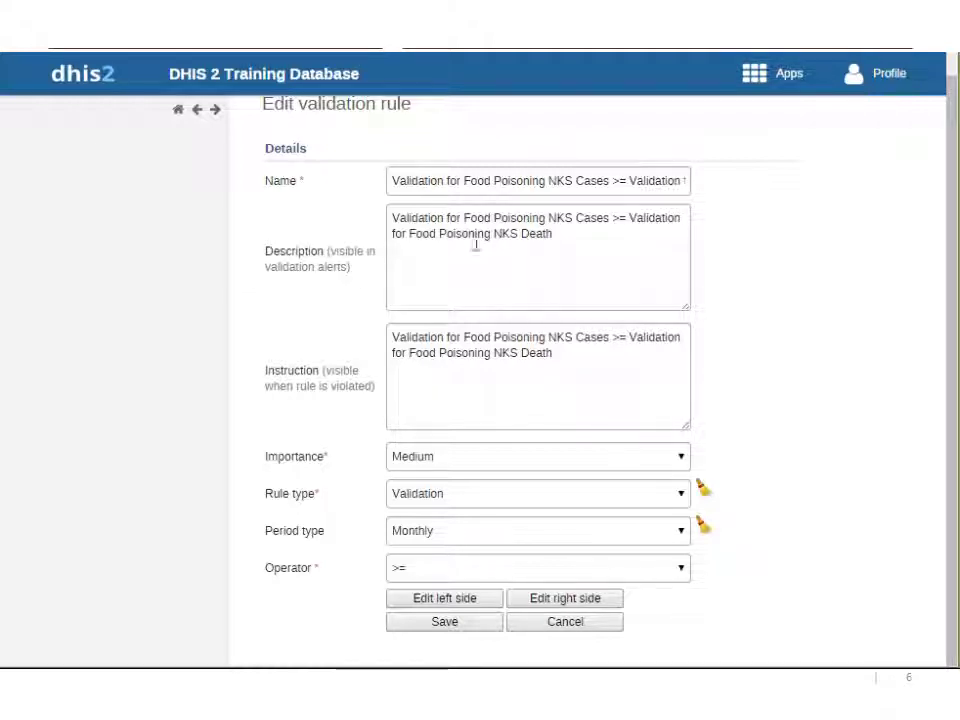
pyautogui.moveTo(493, 235); pyautogui.dragTo(502, 251)
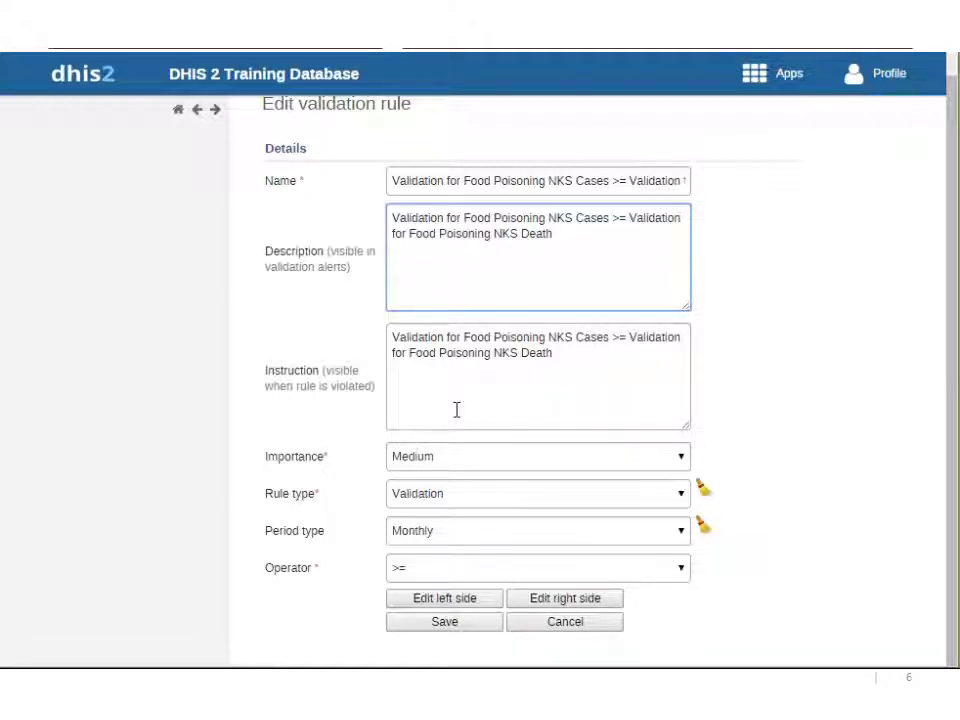
pyautogui.click(525, 459)
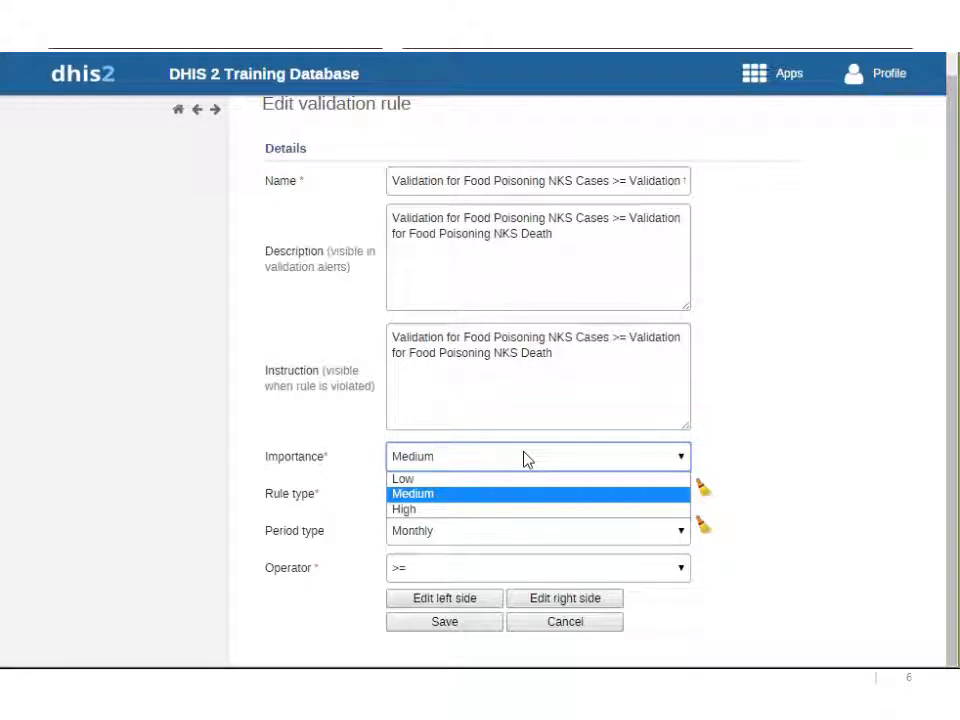
# Step: Review the importance and operator choices, keeping Medium importance and the >= operator
pyautogui.click(765, 437)
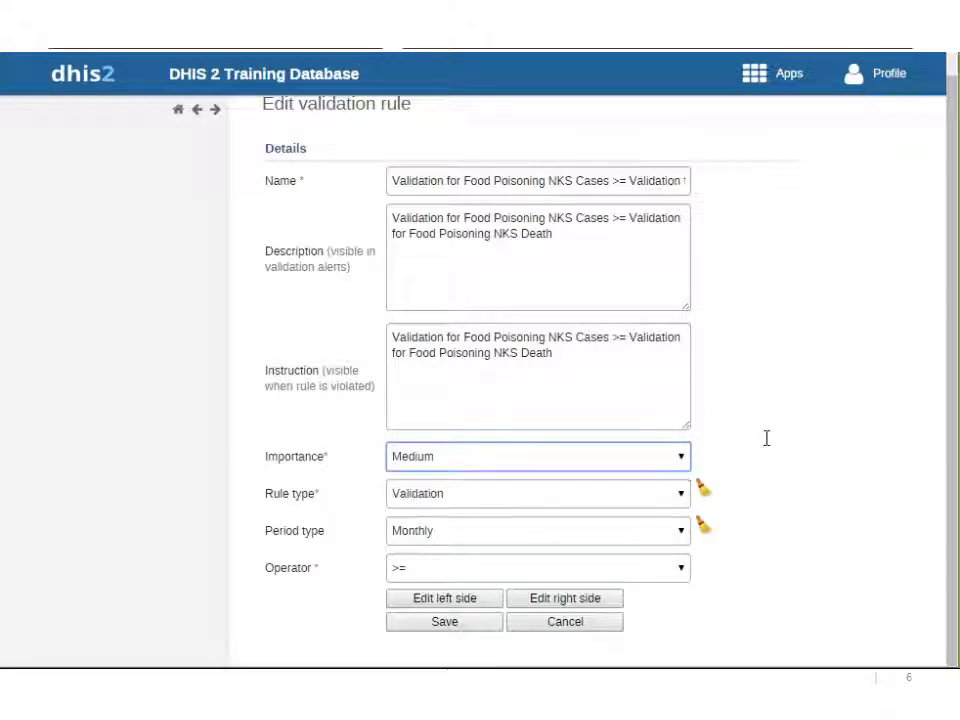
pyautogui.click(679, 466)
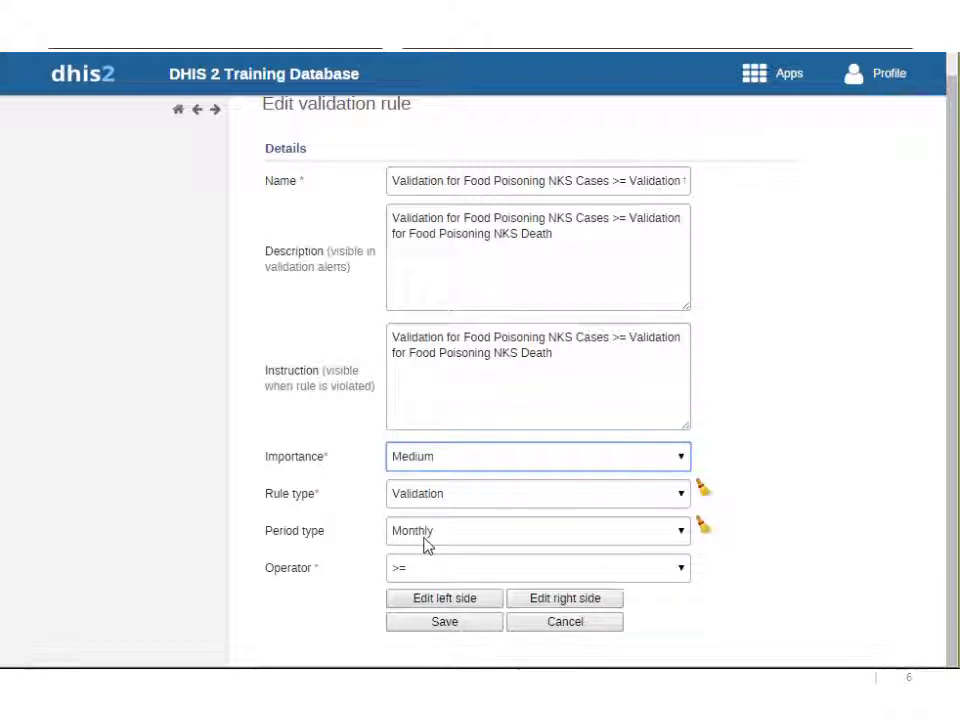
pyautogui.click(476, 572)
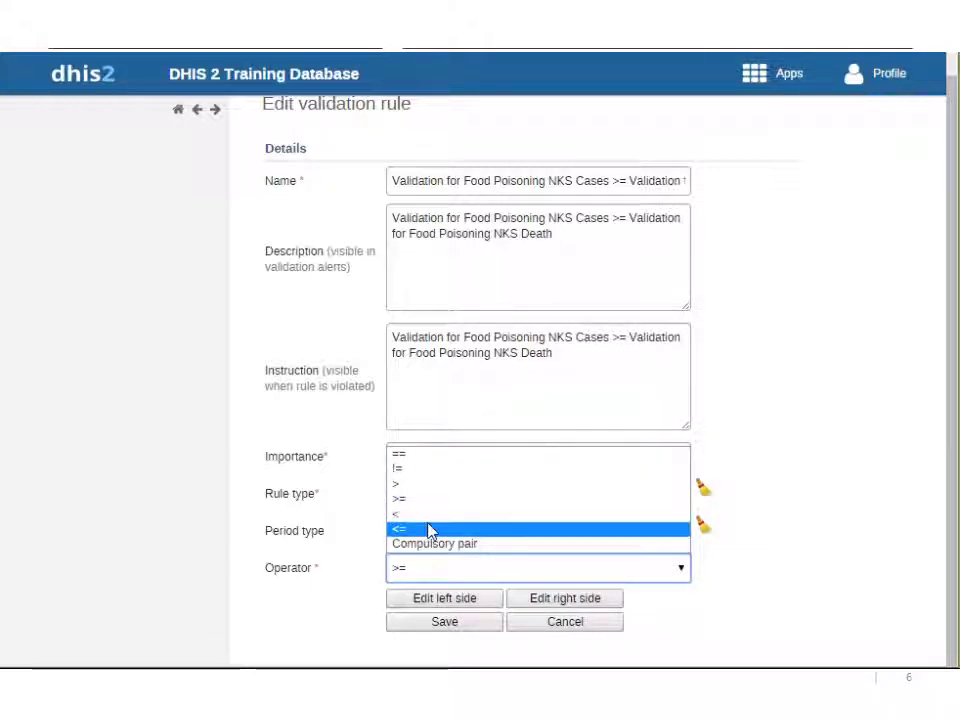
pyautogui.click(330, 604)
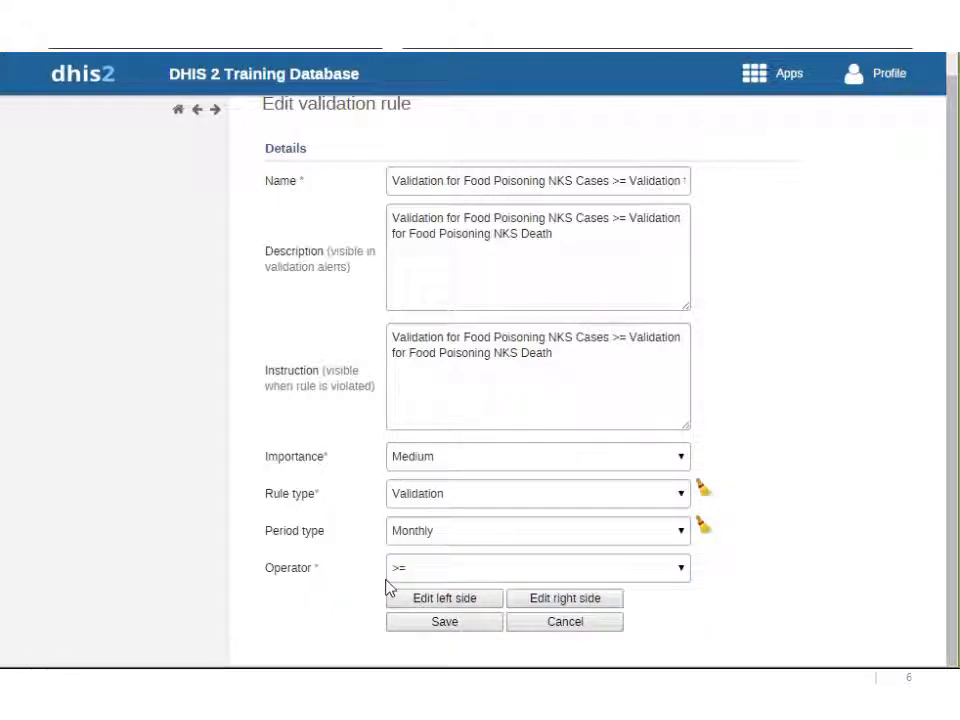
# Step: Review the left-side description and its male plus female Food poisoning NKS cases formula
pyautogui.click(446, 600)
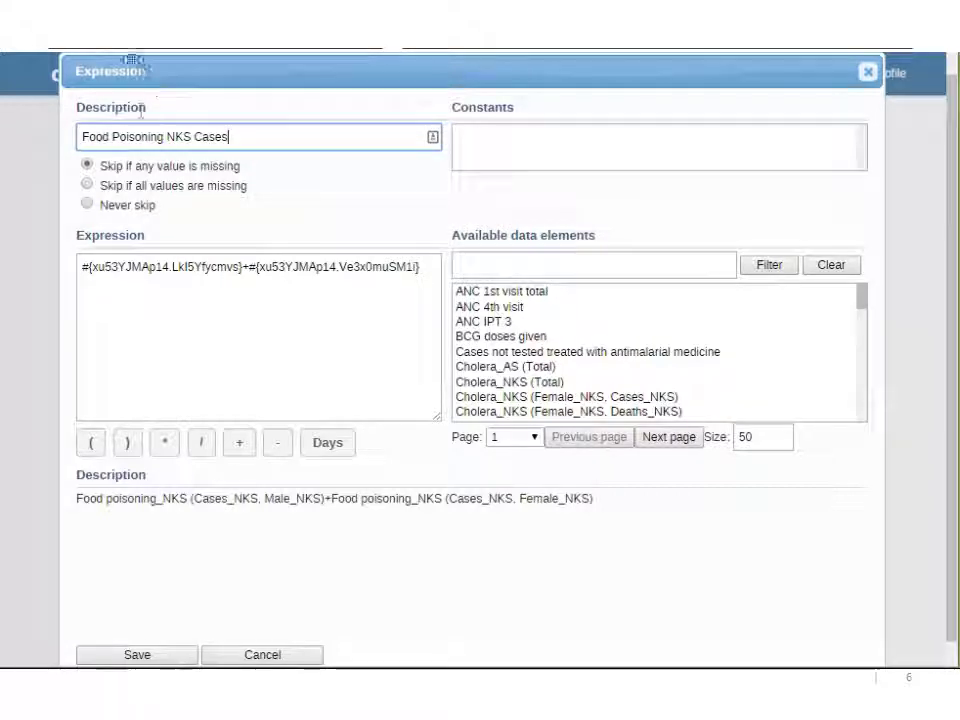
pyautogui.moveTo(81, 135); pyautogui.dragTo(251, 156)
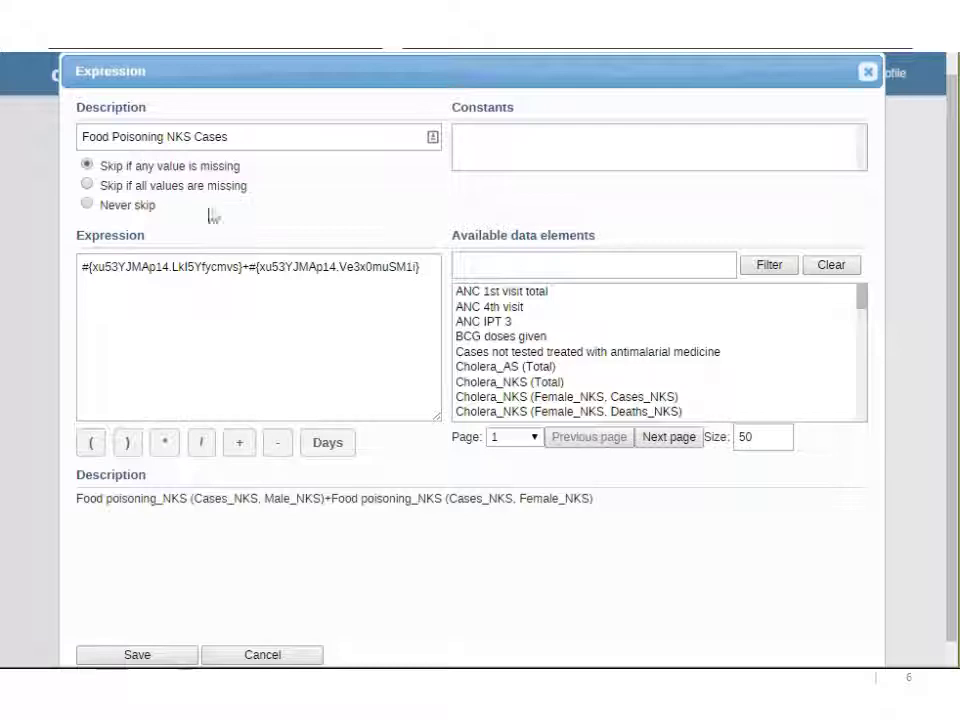
pyautogui.click(190, 270)
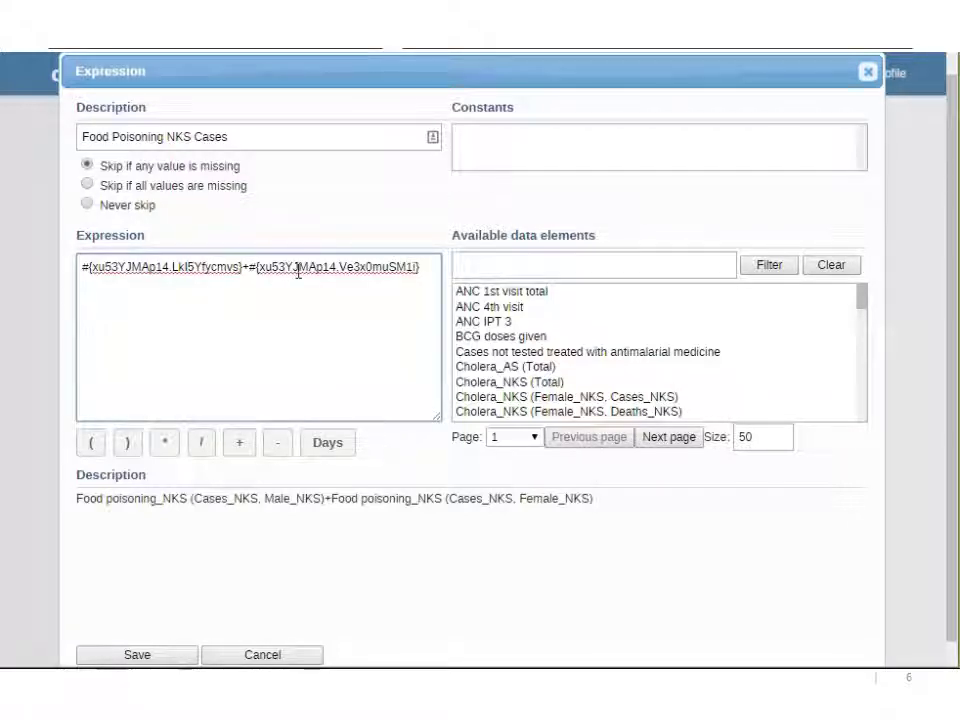
pyautogui.moveTo(78, 498); pyautogui.dragTo(322, 517)
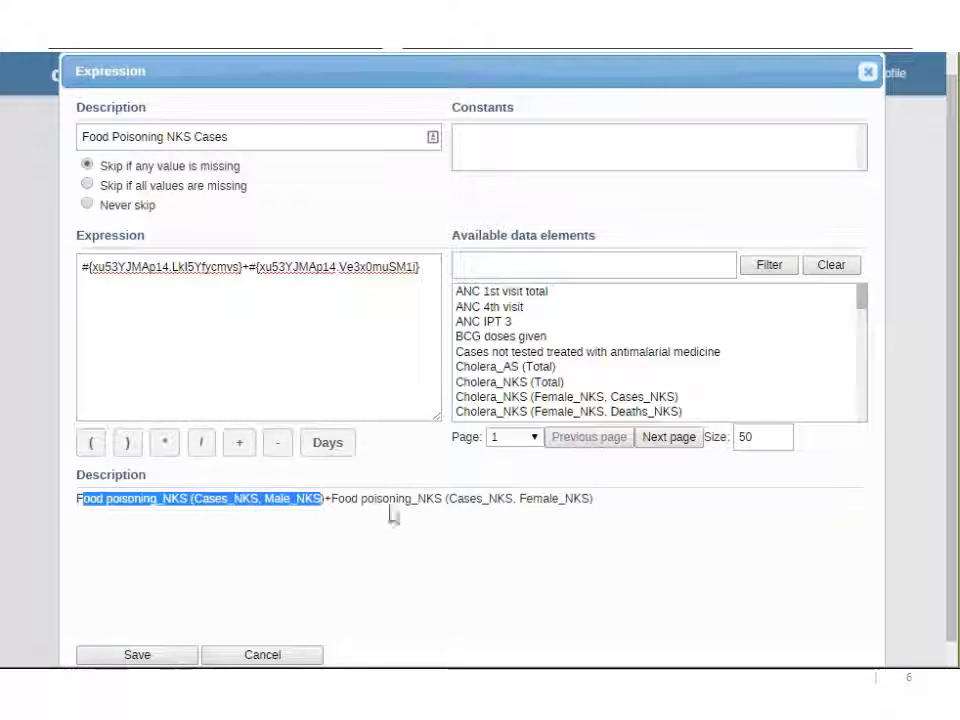
pyautogui.moveTo(391, 503); pyautogui.dragTo(594, 519)
pyautogui.click(334, 396)
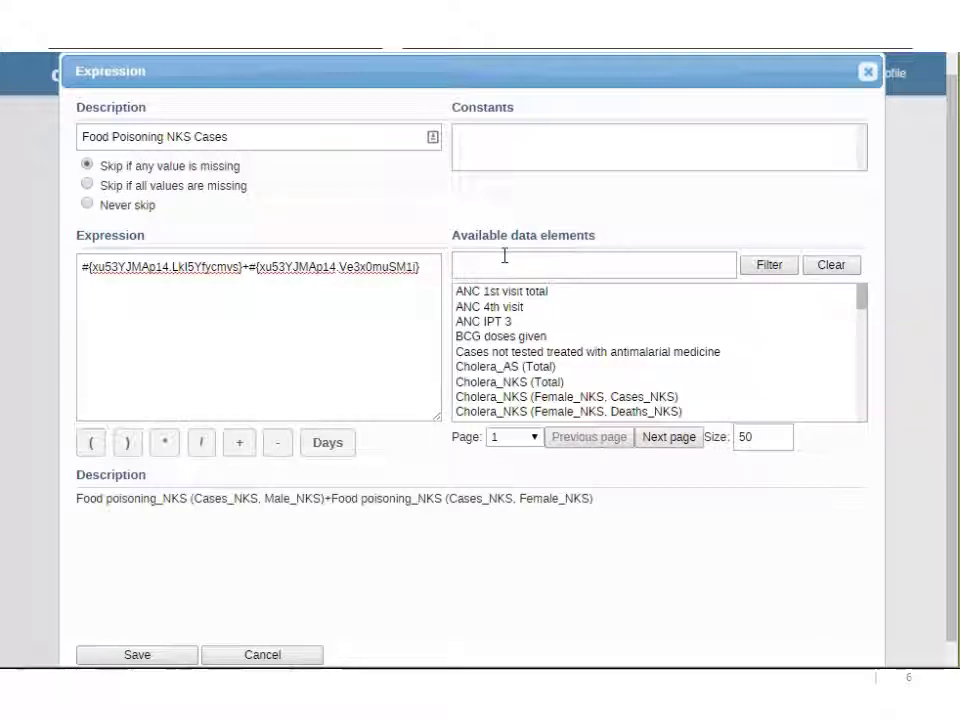
pyautogui.scroll(-5, 490, 342)
pyautogui.scroll(-2, 490, 342)
pyautogui.scroll(-2, 490, 342)
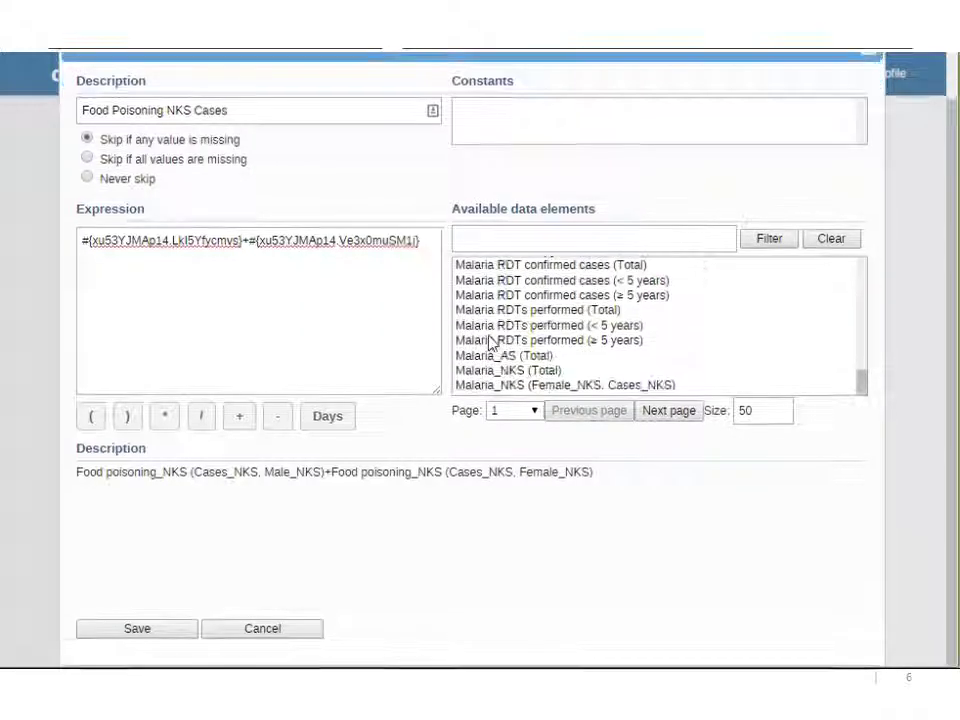
pyautogui.scroll(2, 489, 340)
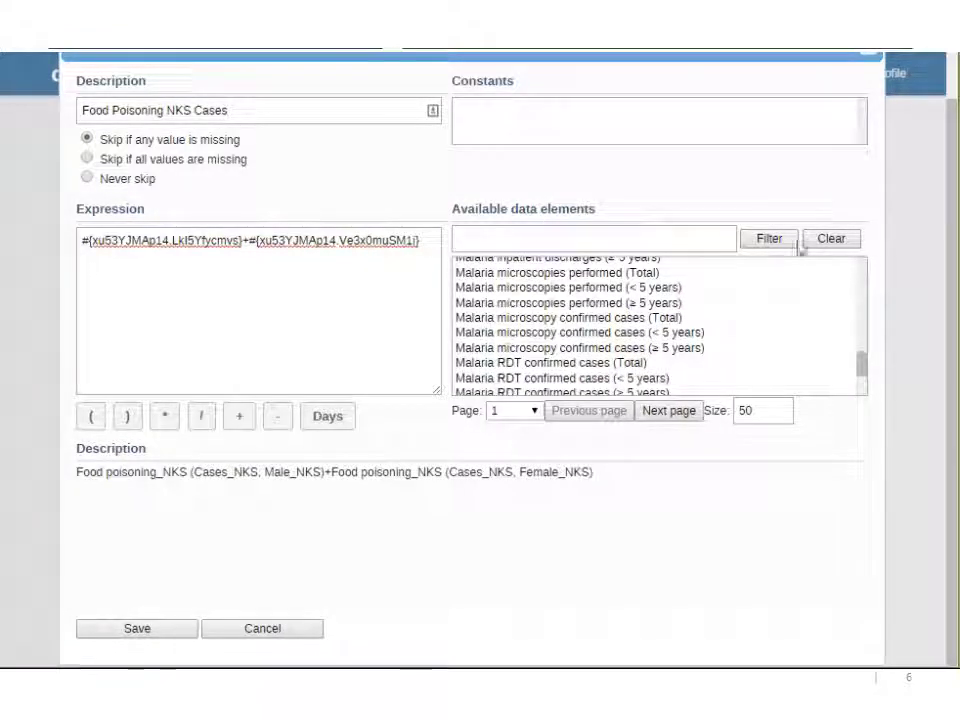
# Step: Filter the data element list to entries containing 'nks' and browse them
pyautogui.click(681, 233)
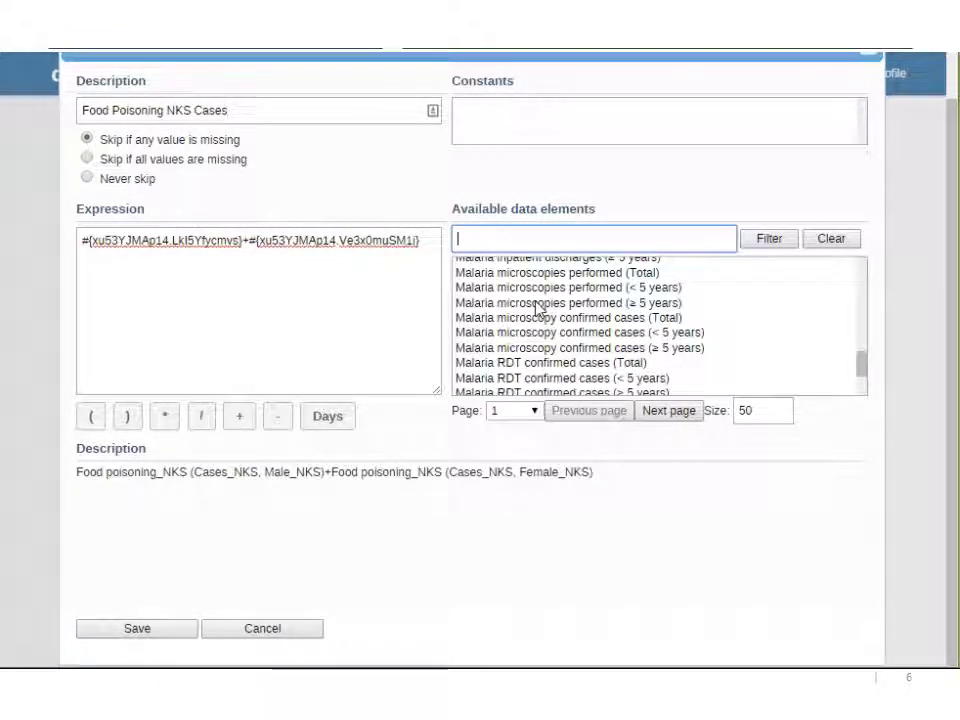
pyautogui.write('nks')
pyautogui.click(768, 240)
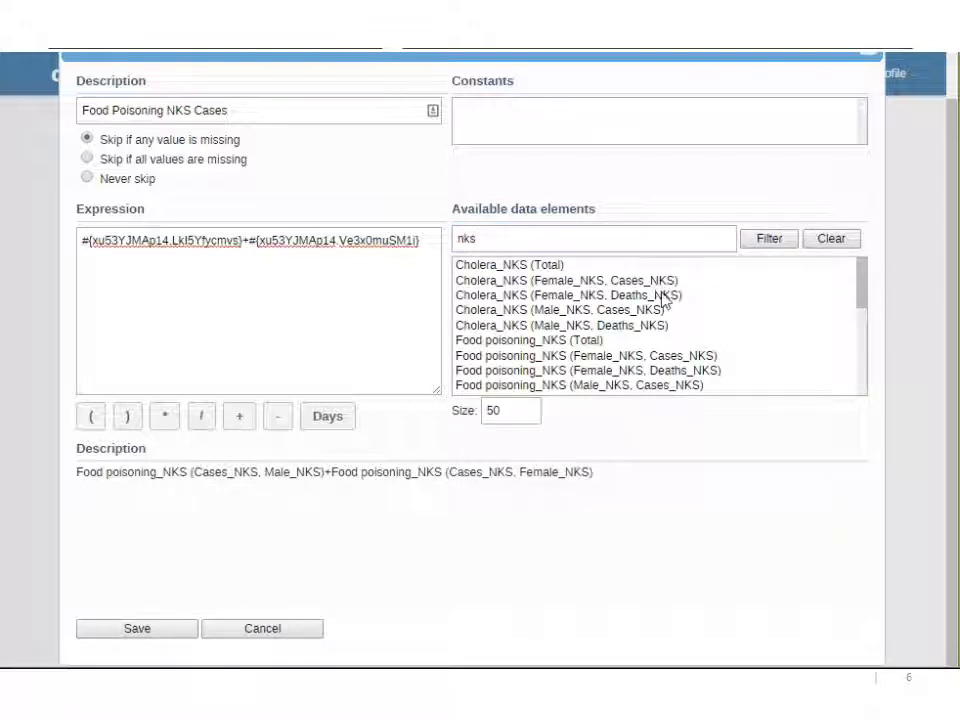
pyautogui.scroll(-2, 663, 302)
pyautogui.scroll(-2, 665, 308)
pyautogui.scroll(-1, 672, 320)
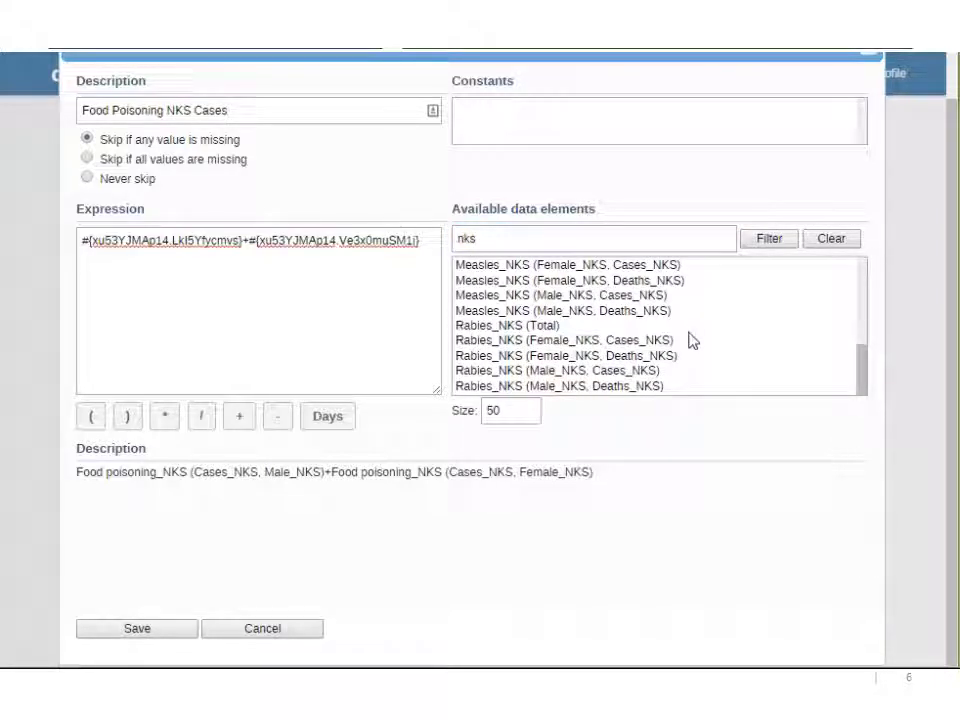
pyautogui.scroll(2, 690, 340)
pyautogui.scroll(2, 690, 340)
pyautogui.scroll(2, 690, 340)
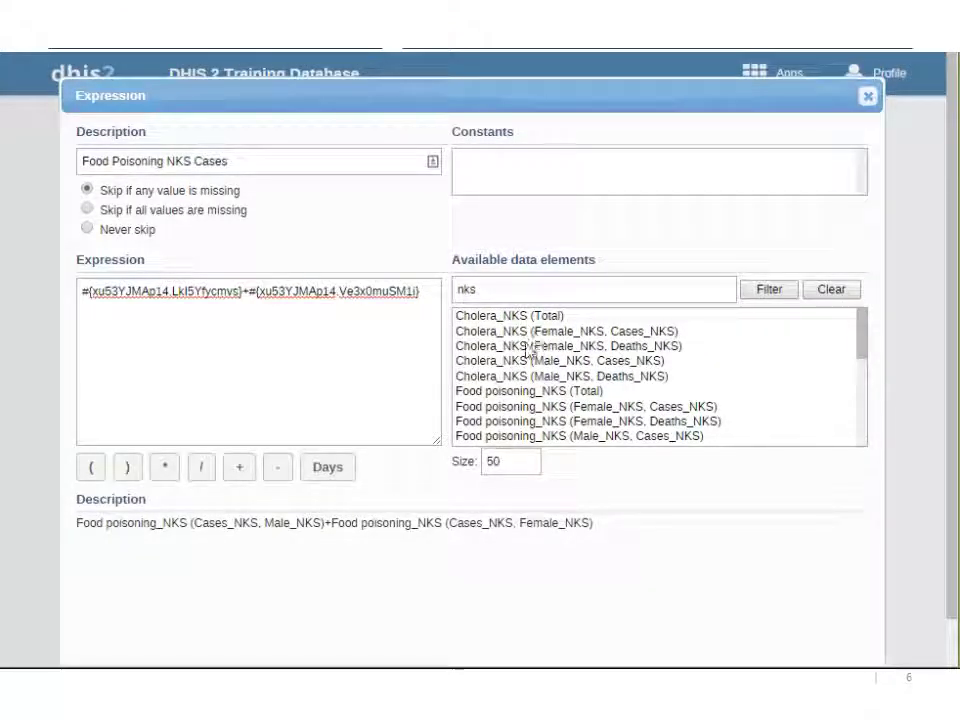
# Step: Browse the Cholera_NKS data elements, then close the left-side expression editor
pyautogui.click(535, 338)
pyautogui.moveTo(537, 345)
pyautogui.mouseDown()
pyautogui.moveTo(476, 364)
pyautogui.moveTo(473, 375)
pyautogui.moveTo(531, 390)
pyautogui.mouseUp()
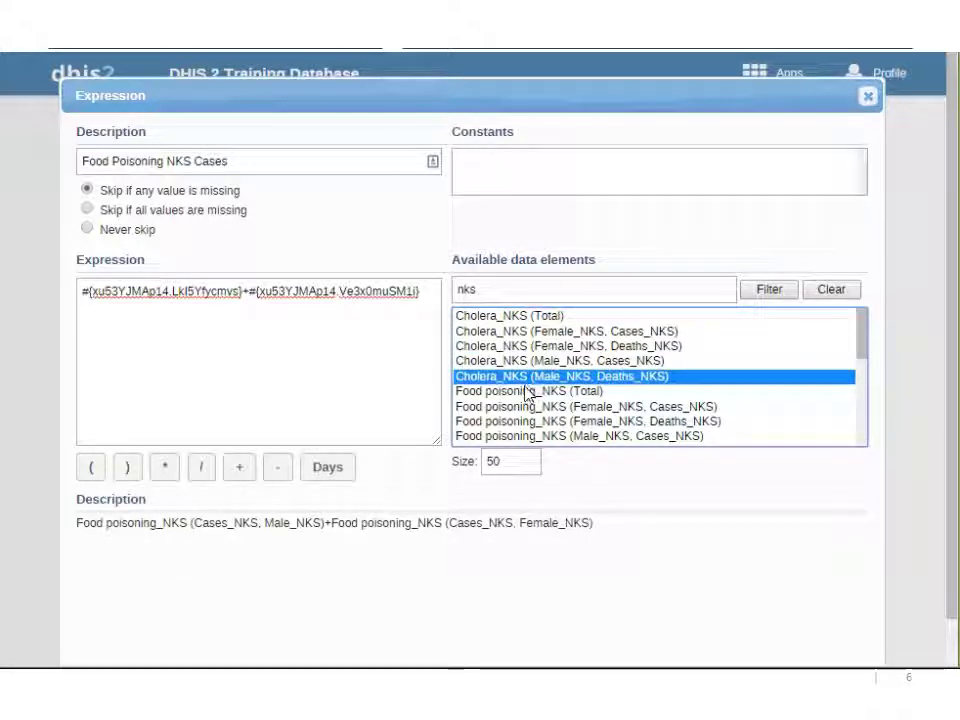
pyautogui.click(470, 367)
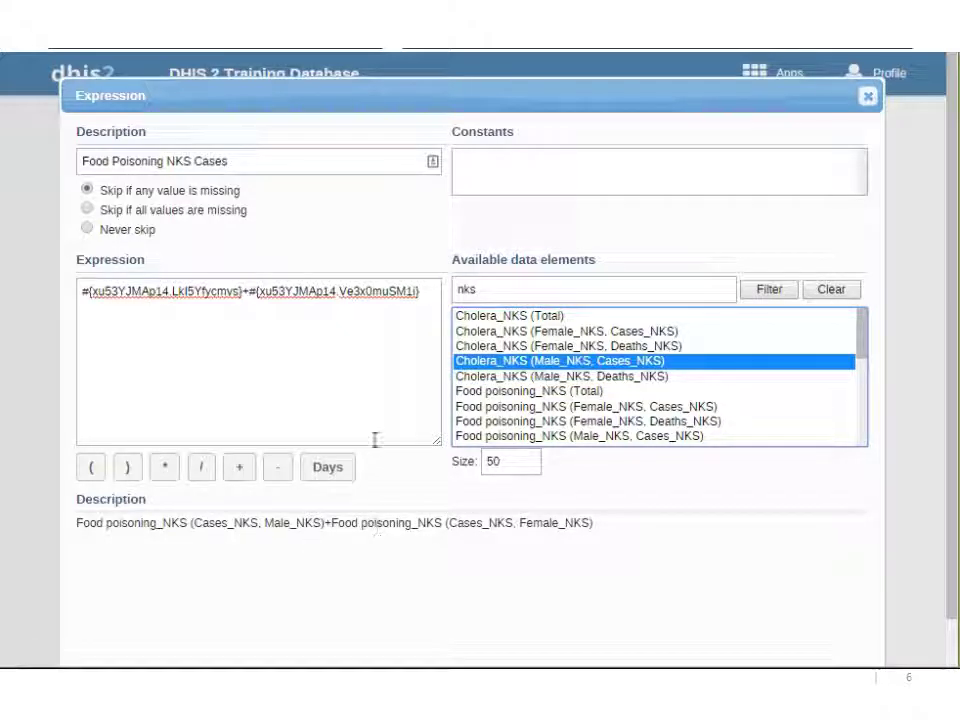
pyautogui.moveTo(120, 161); pyautogui.dragTo(224, 159)
pyautogui.click(224, 159)
pyautogui.click(869, 102)
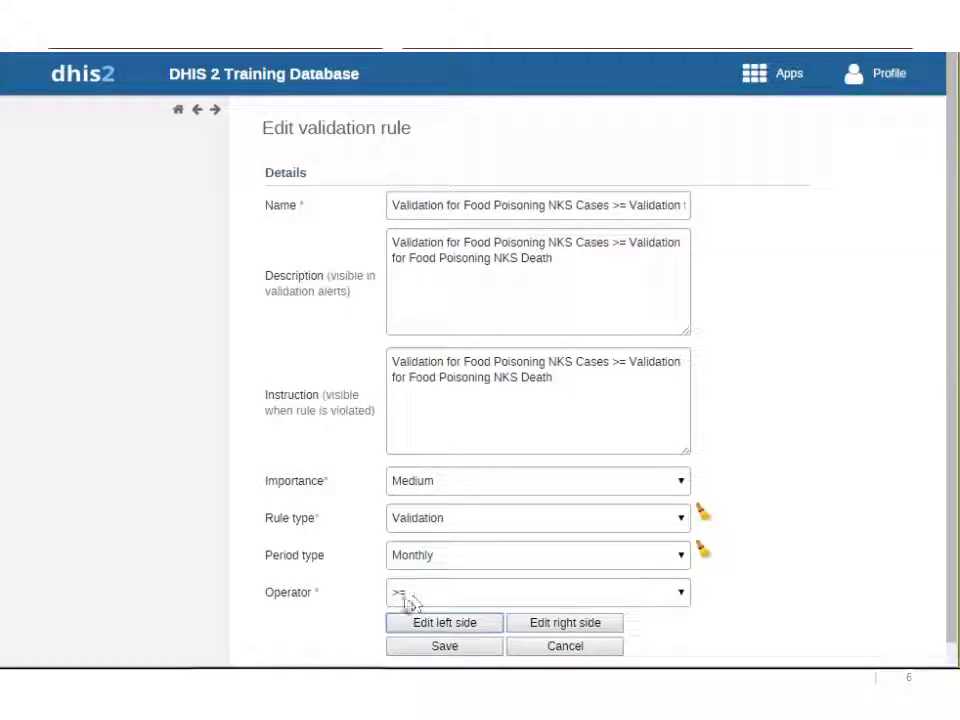
# Step: Check the right-side deaths expression and save the Food Poisoning NKS rule
pyautogui.click(553, 625)
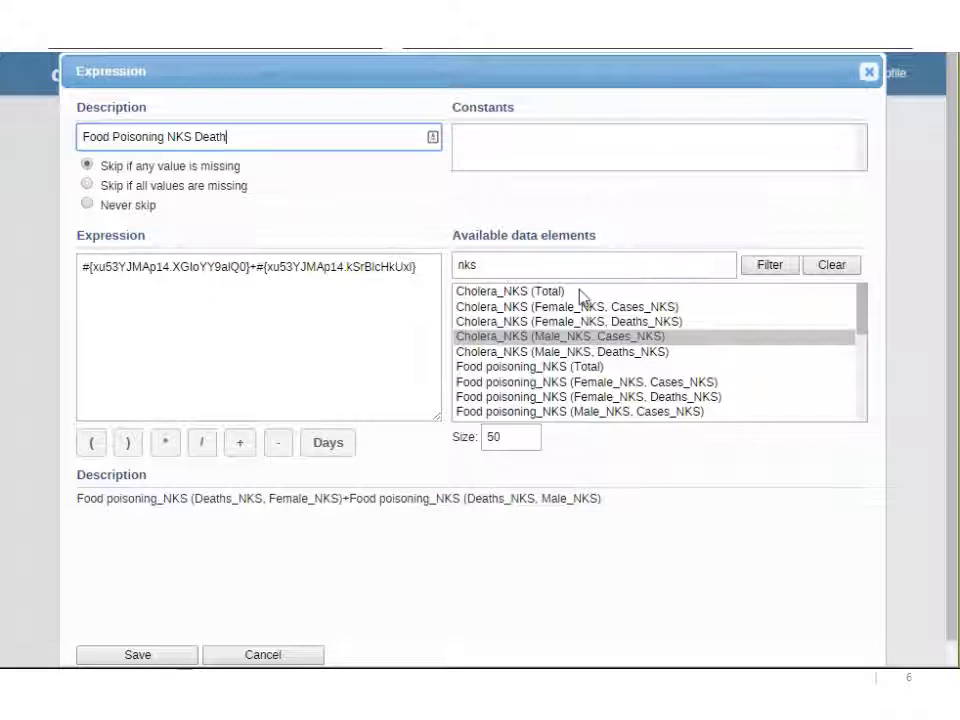
pyautogui.click(868, 72)
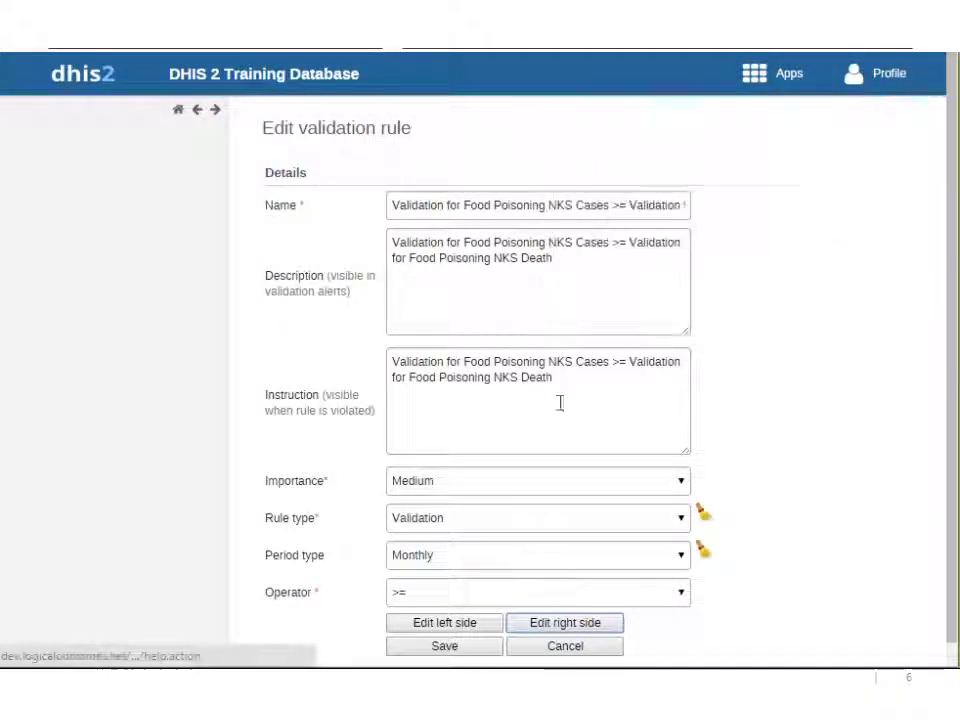
pyautogui.scroll(-1, 587, 386)
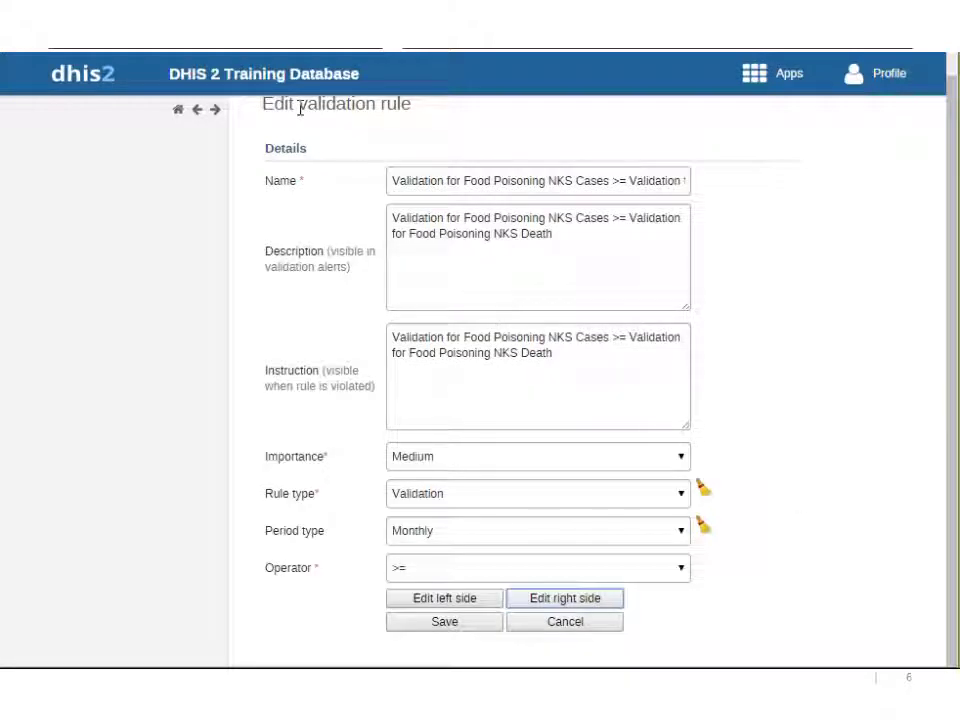
pyautogui.click(489, 625)
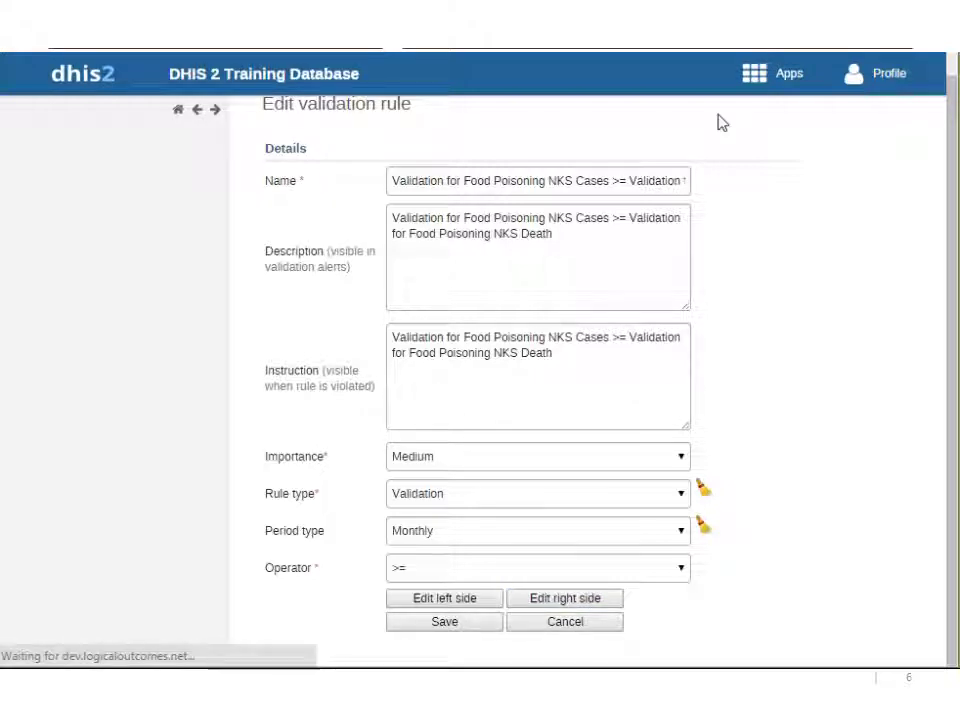
pyautogui.click(753, 76)
pyautogui.click(527, 425)
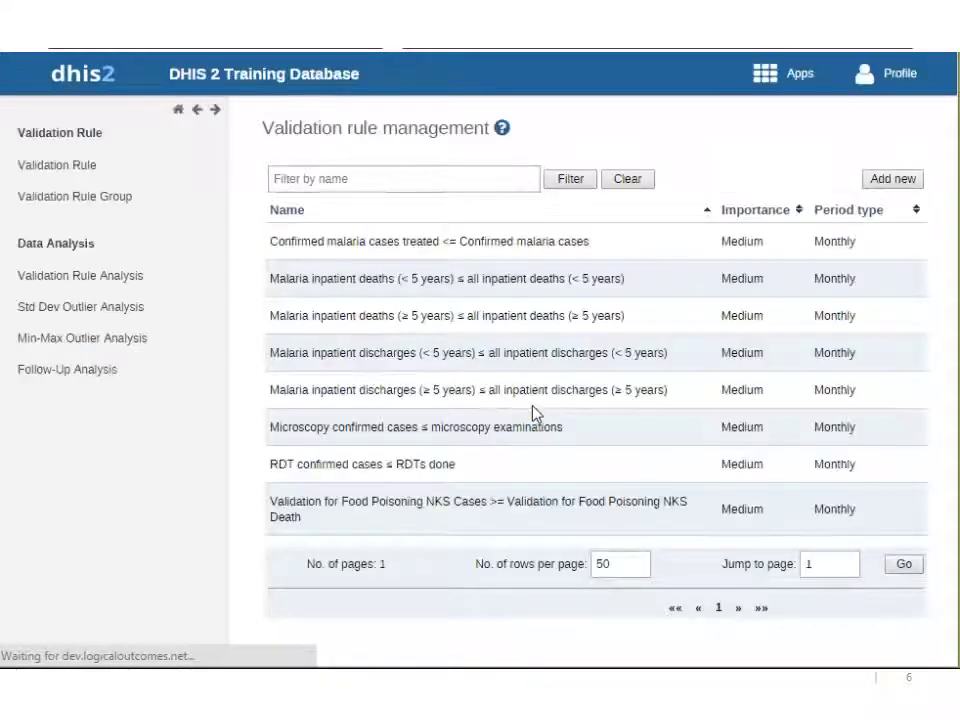
# Step: Launch the Data Entry app and select Manitoba_NKS under Canada_NKS > Central_NKS
pyautogui.click(800, 75)
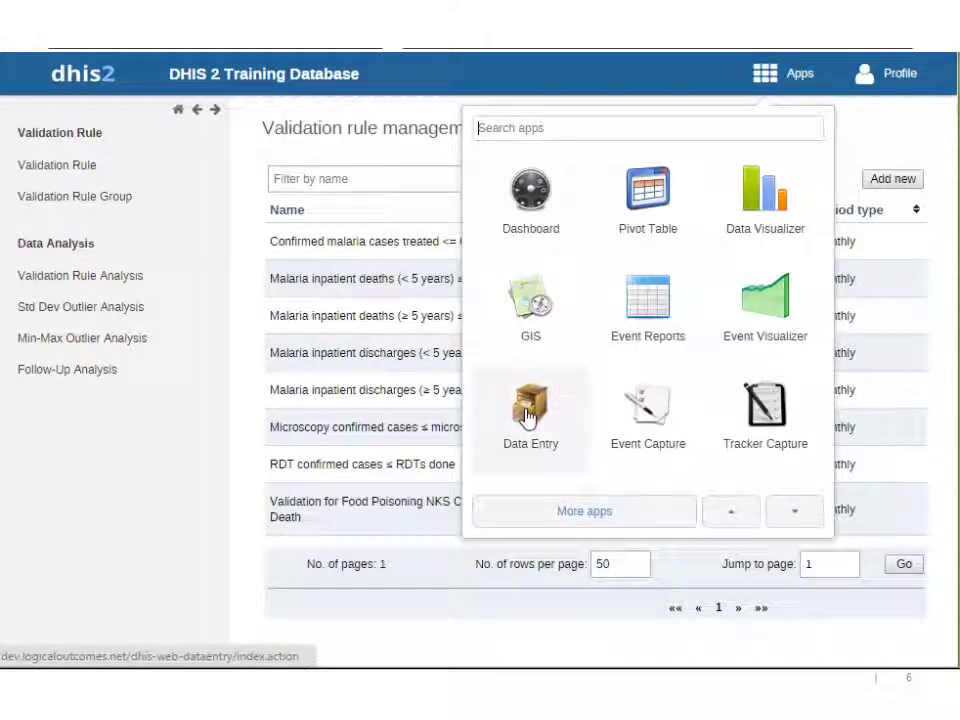
pyautogui.click(523, 421)
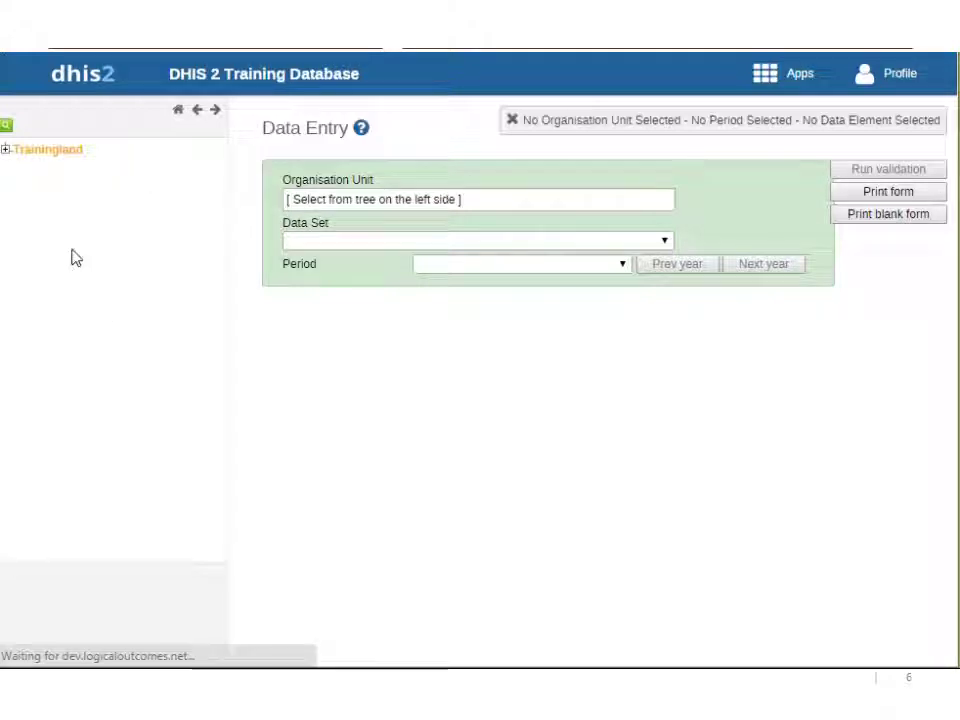
pyautogui.click(20, 149)
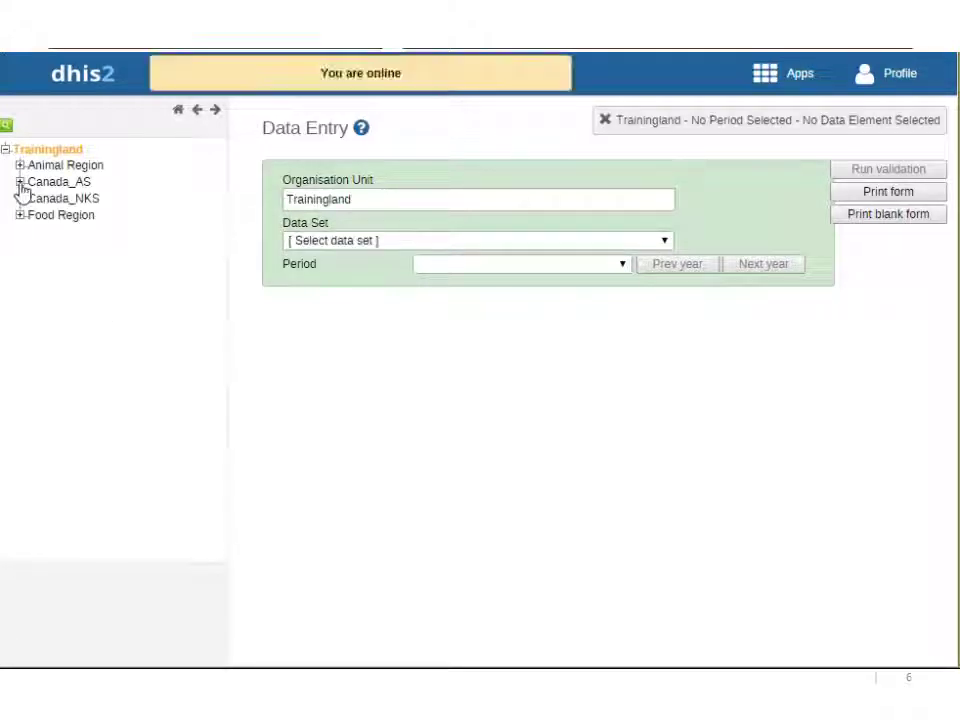
pyautogui.click(20, 198)
pyautogui.click(34, 214)
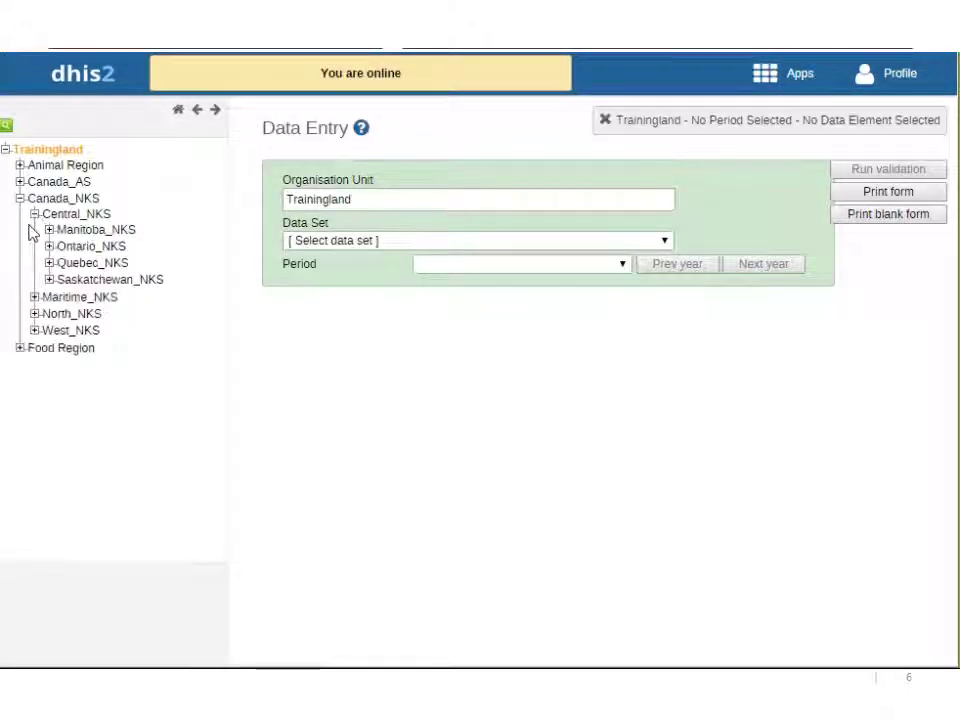
pyautogui.click(95, 229)
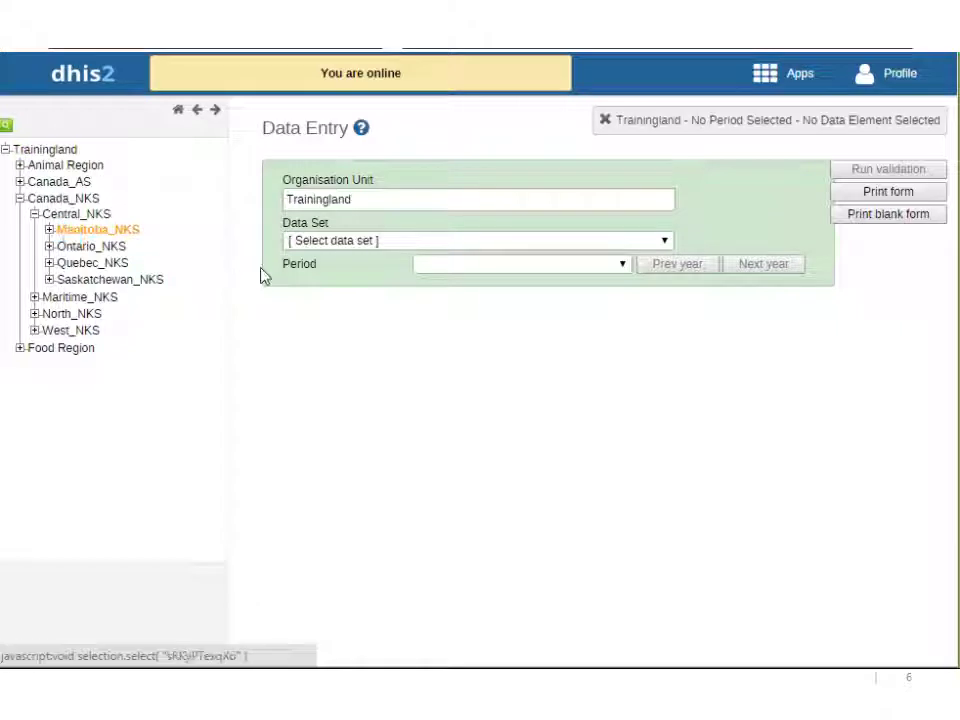
# Step: Load the Notifiable Medical Conditions_NKS data set for December 2015
pyautogui.click(426, 242)
pyautogui.click(426, 275)
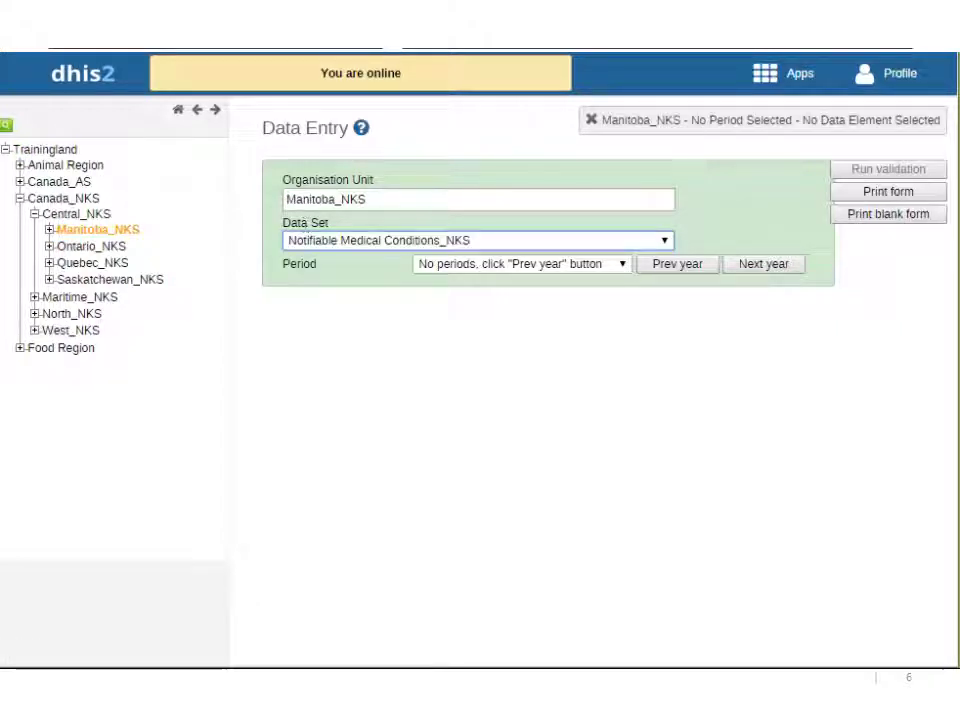
pyautogui.click(490, 267)
pyautogui.click(664, 265)
pyautogui.click(561, 268)
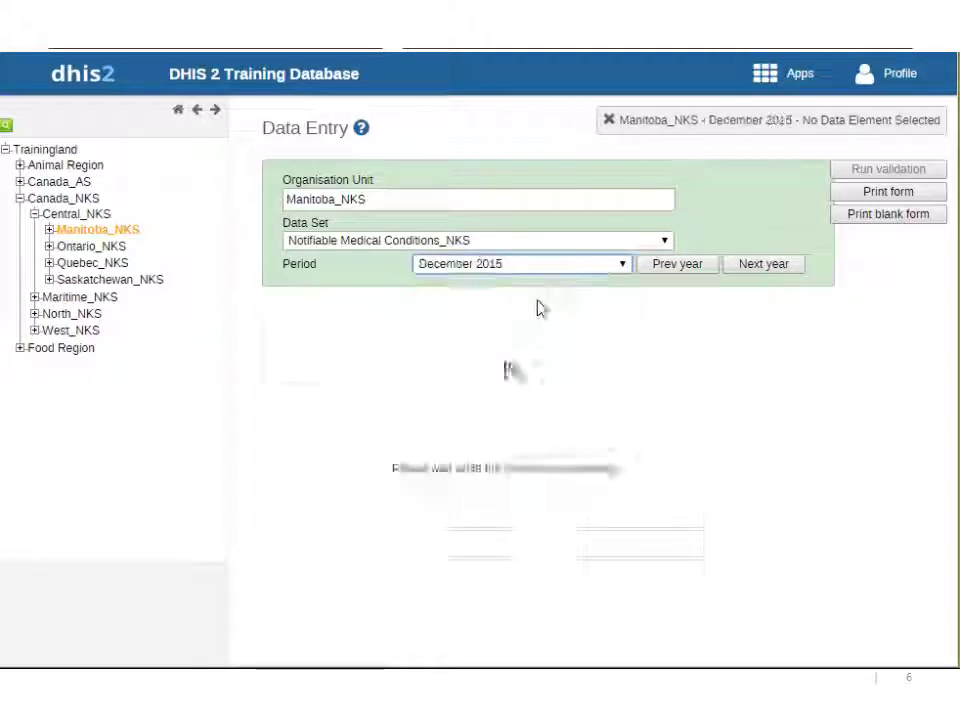
pyautogui.click(555, 298)
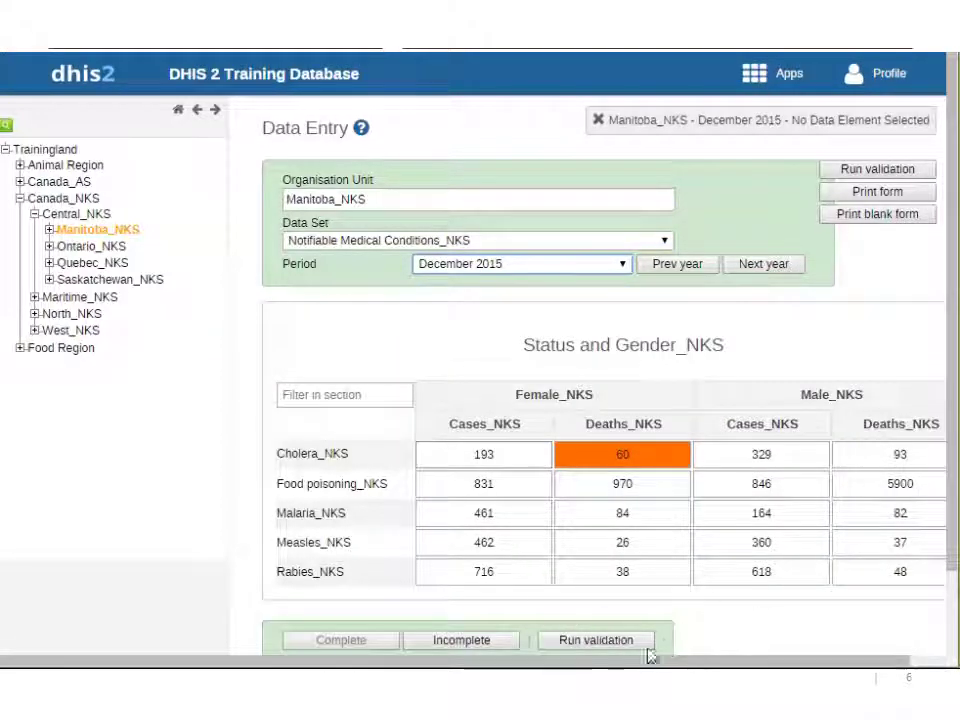
pyautogui.hscroll(2, 718, 652)
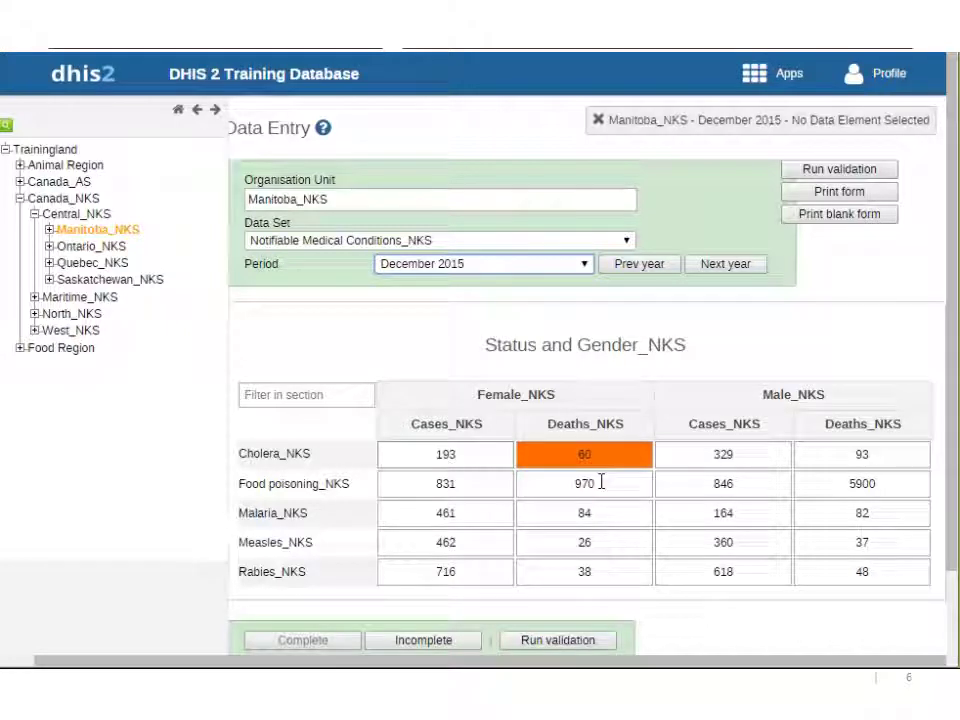
pyautogui.click(584, 455)
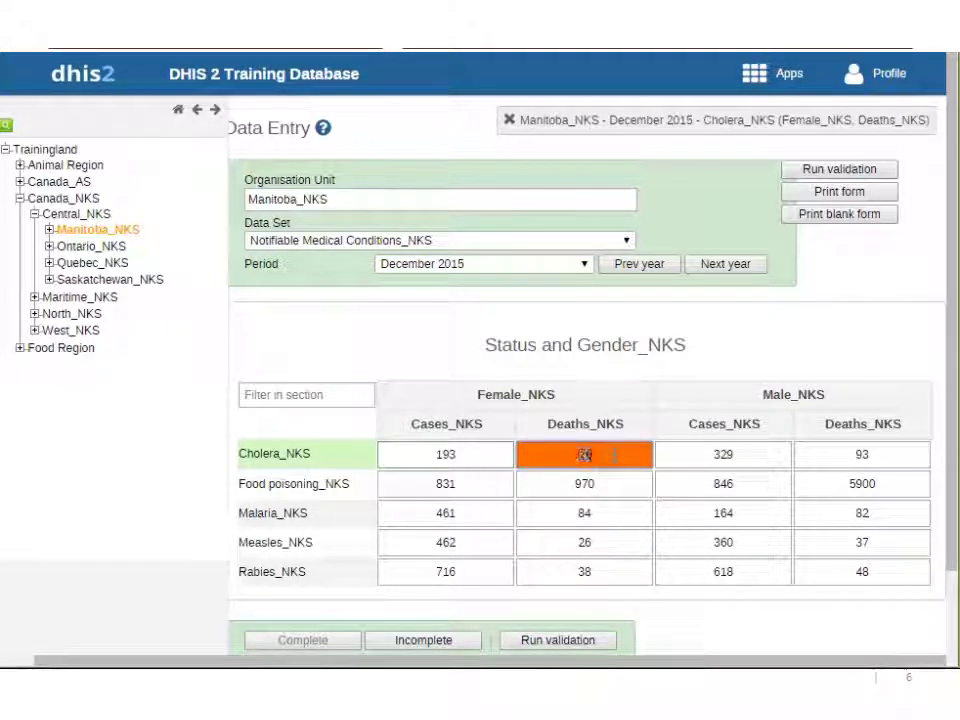
# Step: Open the history of the Cholera female deaths value and inspect its min-max limits
pyautogui.doubleClick(614, 455)
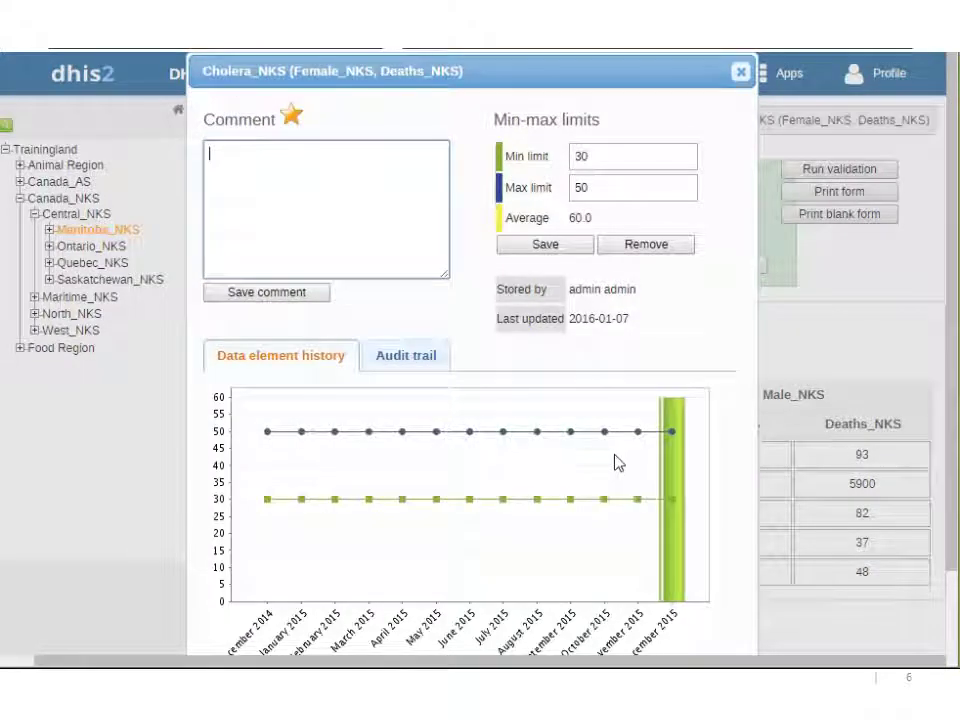
pyautogui.doubleClick(633, 181)
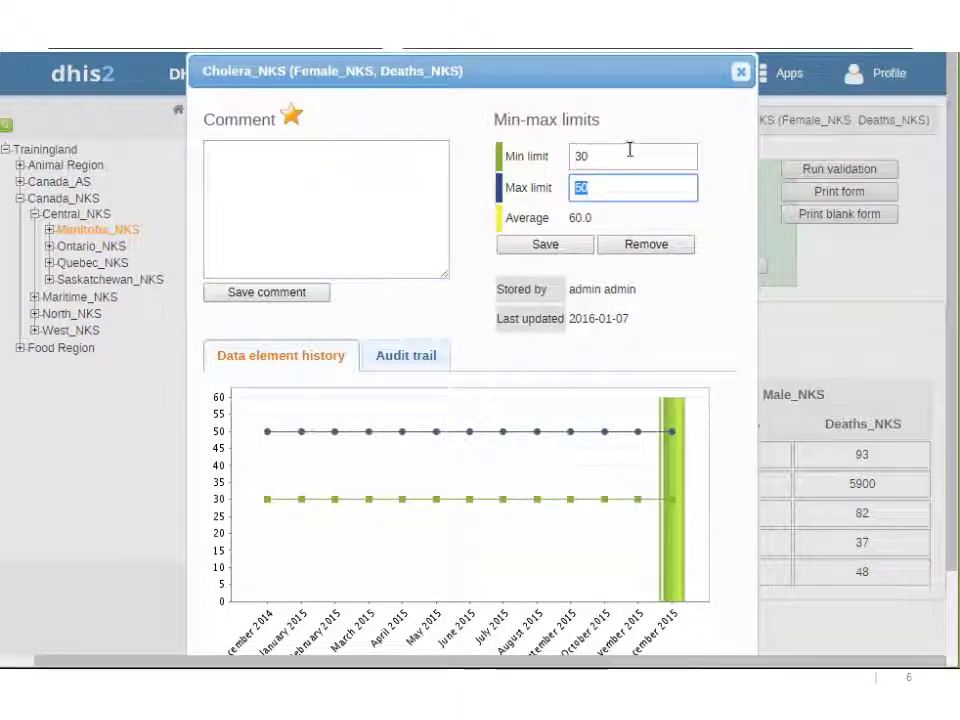
pyautogui.doubleClick(628, 153)
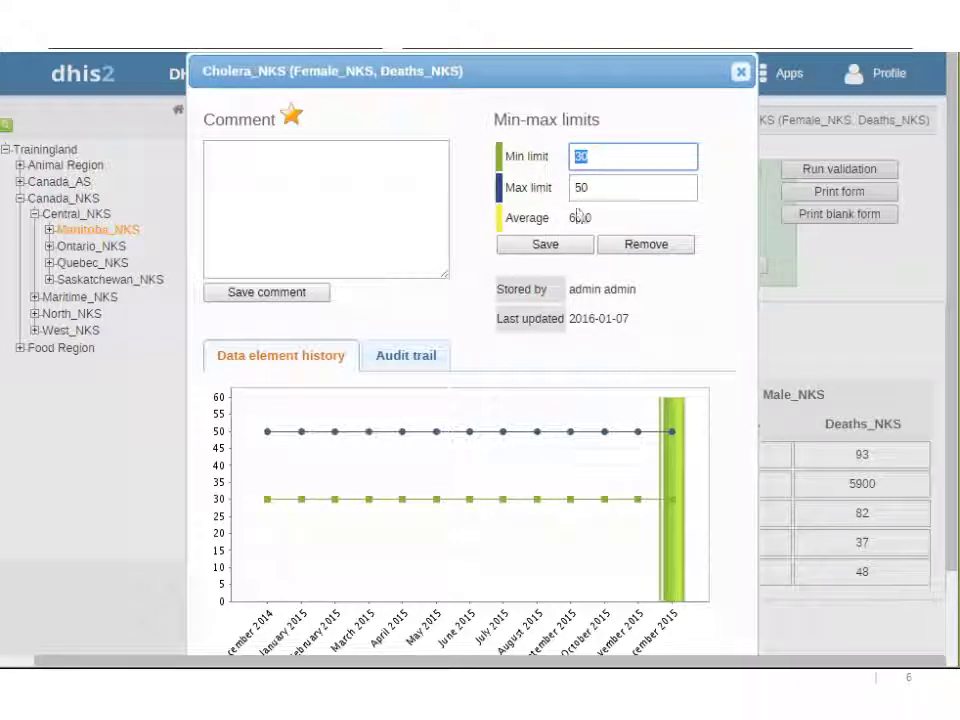
pyautogui.press('Tab')
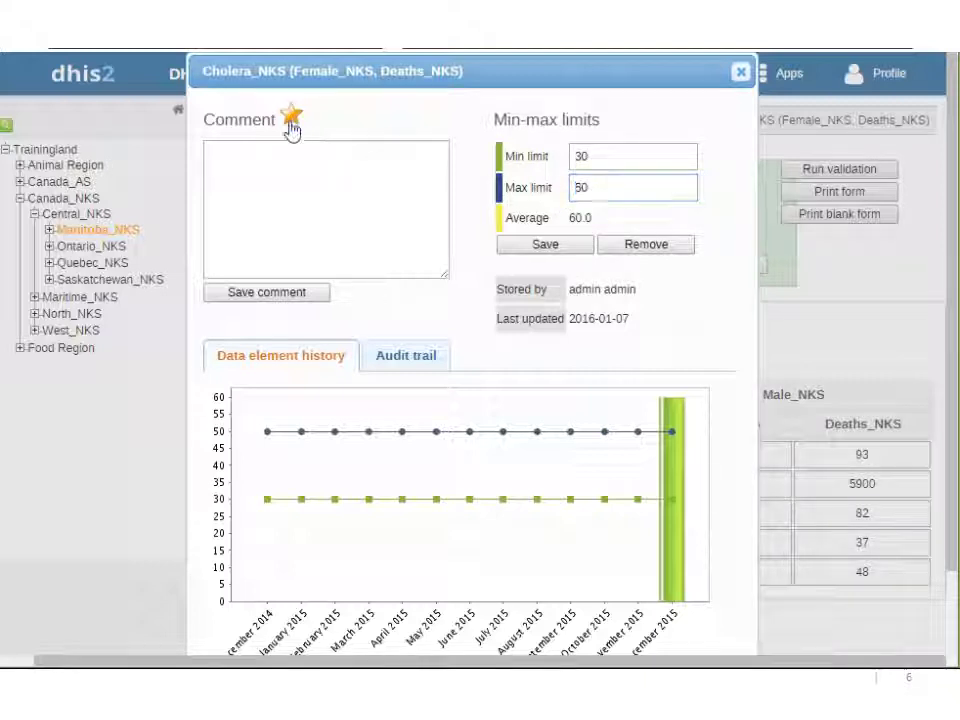
# Step: Write and save a comment asking why the value is above average
pyautogui.click(289, 118)
pyautogui.click(299, 162)
pyautogui.write('please look at this')
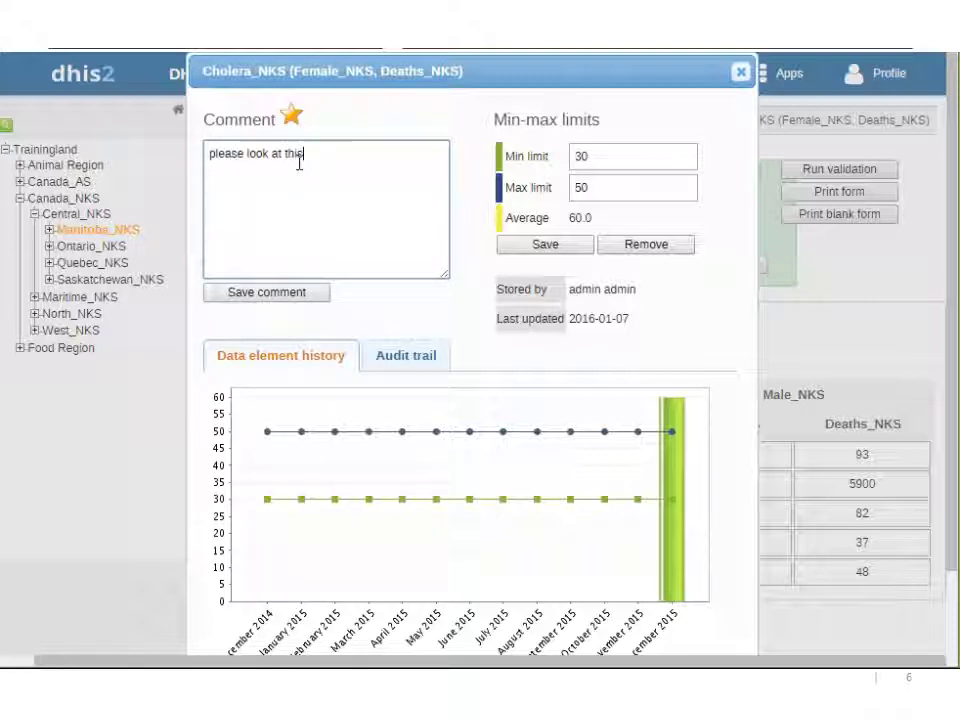
pyautogui.write(" - not sure why it's above")
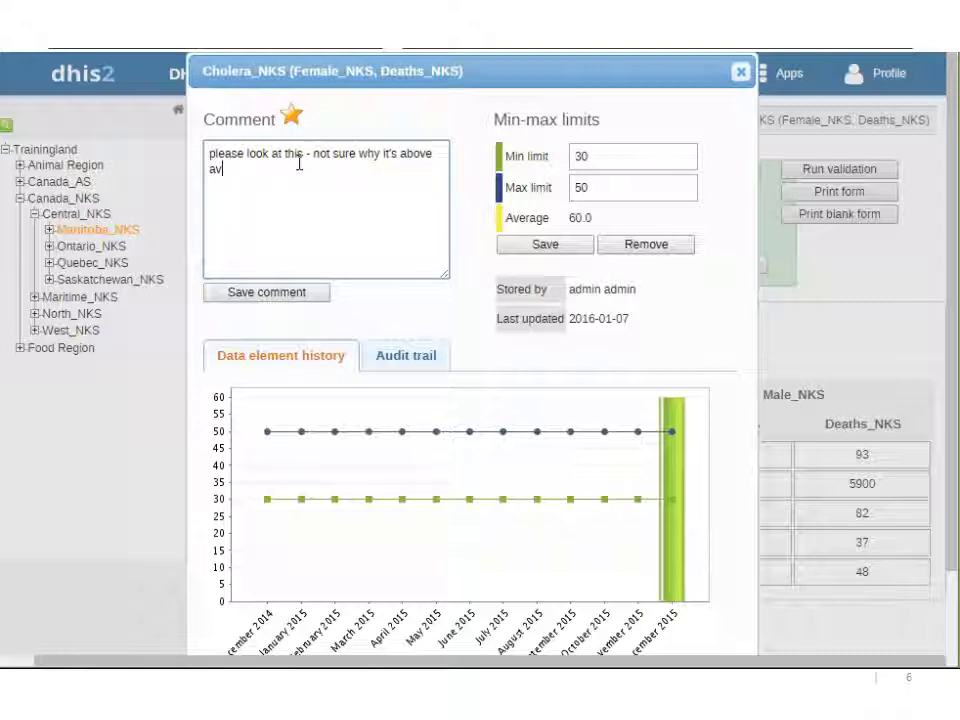
pyautogui.press('BackSpace')
pyautogui.press('BackSpace')
pyautogui.write('age')
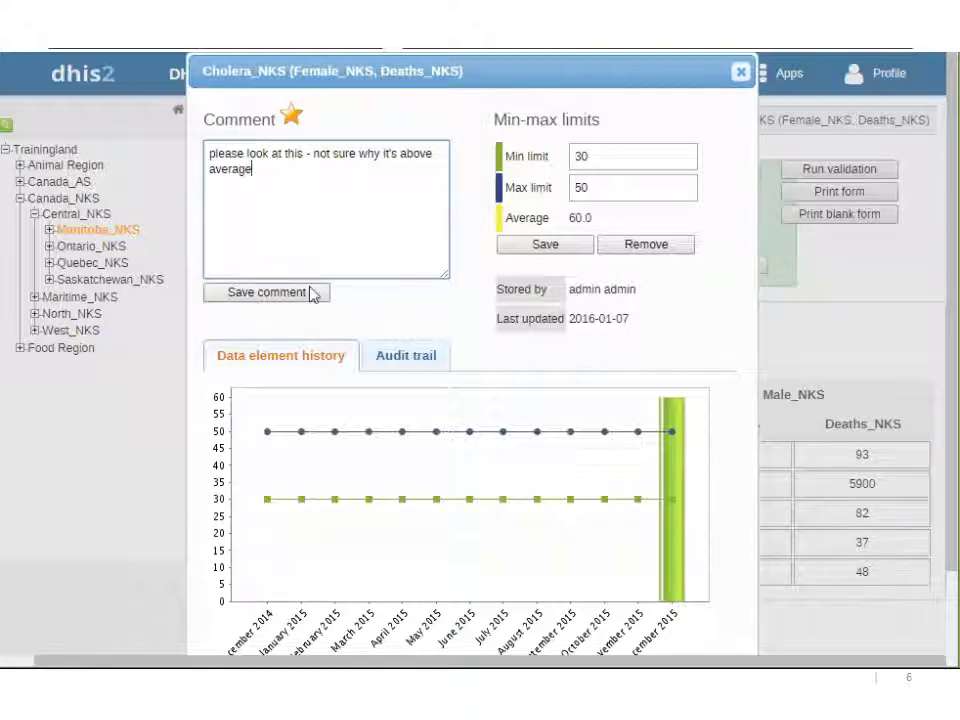
pyautogui.click(313, 292)
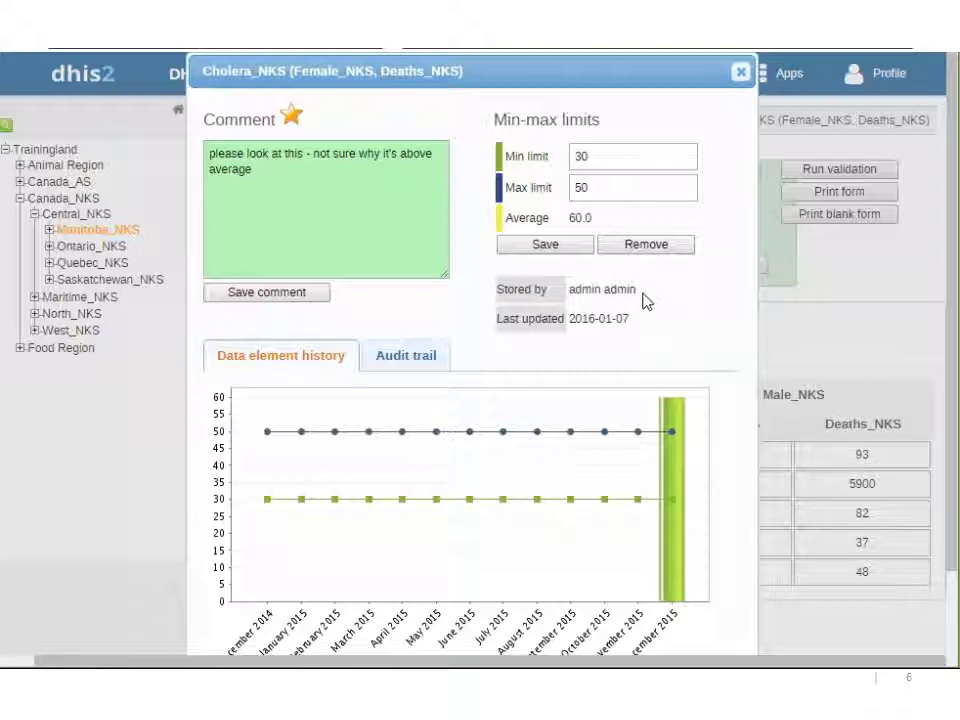
pyautogui.moveTo(640, 292)
pyautogui.mouseDown()
pyautogui.moveTo(572, 300)
pyautogui.moveTo(636, 289)
pyautogui.mouseUp()
pyautogui.click(574, 306)
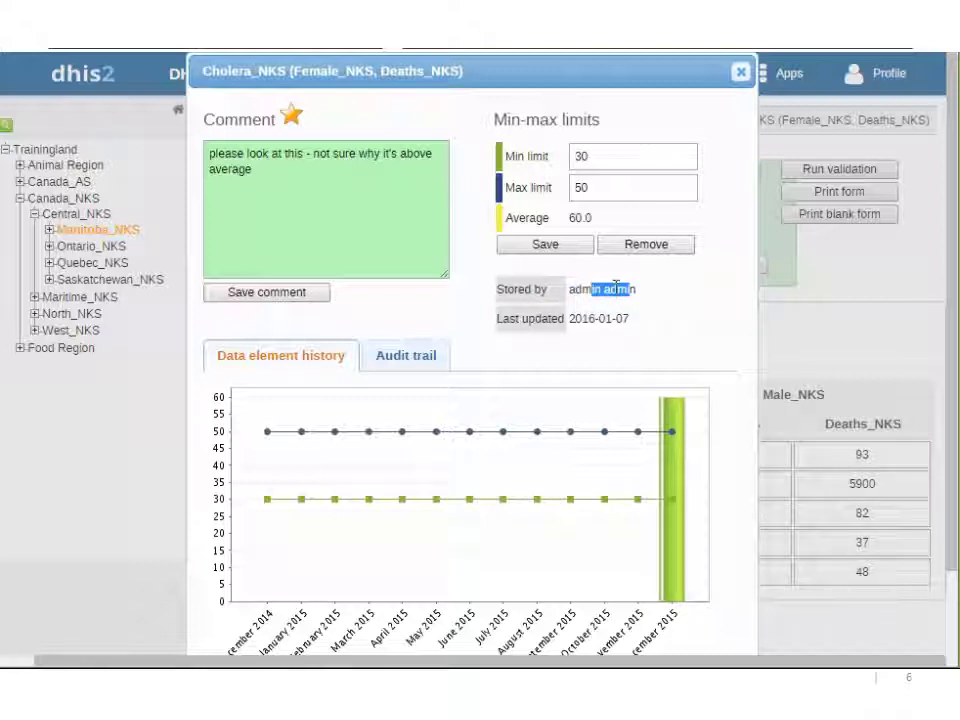
# Step: Set the Cholera_NKS female deaths max limit to 50, save it, and close the history window
pyautogui.click(590, 266)
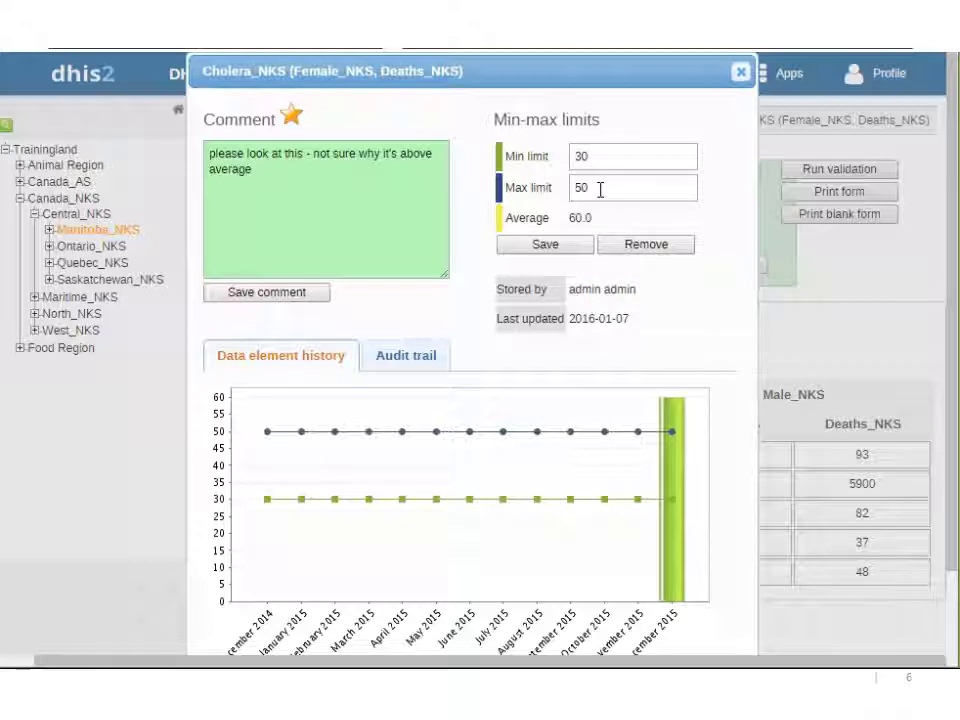
pyautogui.moveTo(602, 187); pyautogui.dragTo(494, 202)
pyautogui.write('60')
pyautogui.click(521, 250)
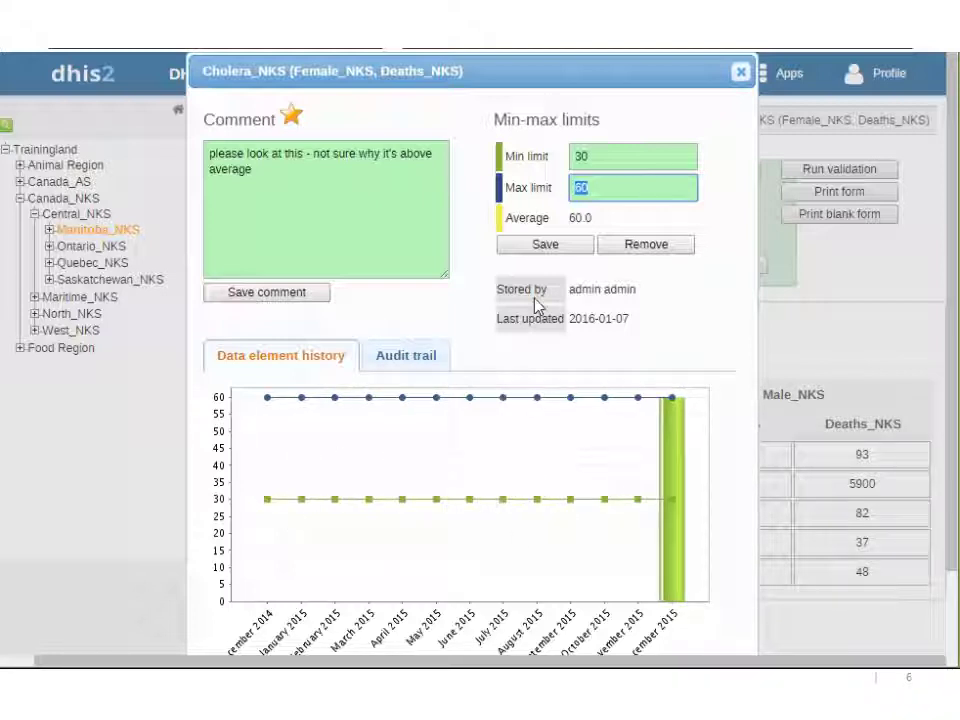
pyautogui.write('0')
pyautogui.click(578, 248)
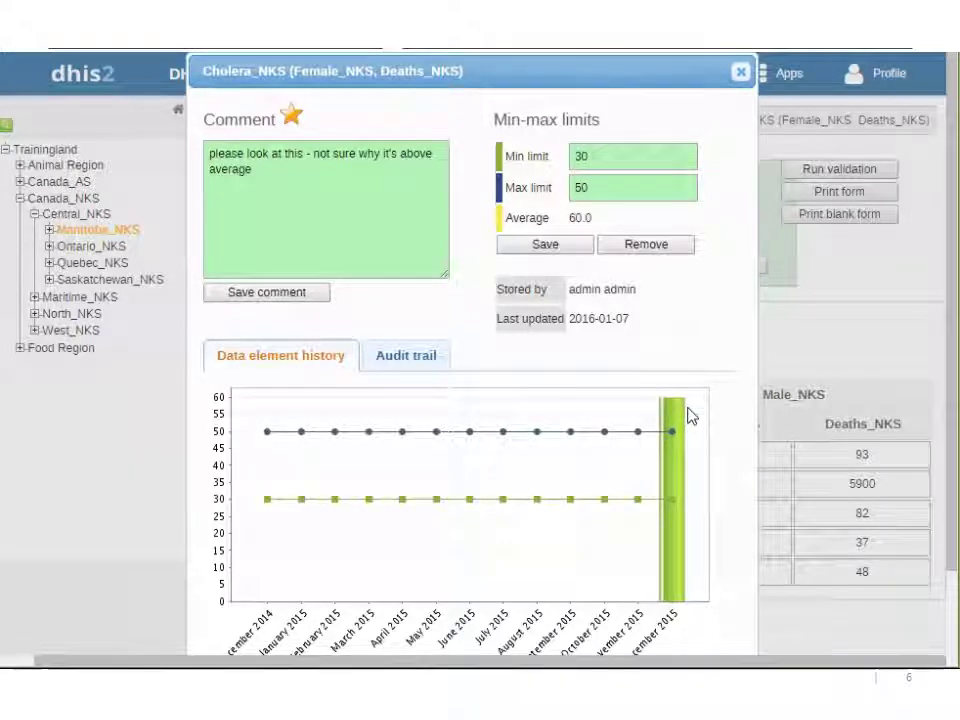
pyautogui.scroll(-2, 690, 415)
pyautogui.scroll(2, 649, 471)
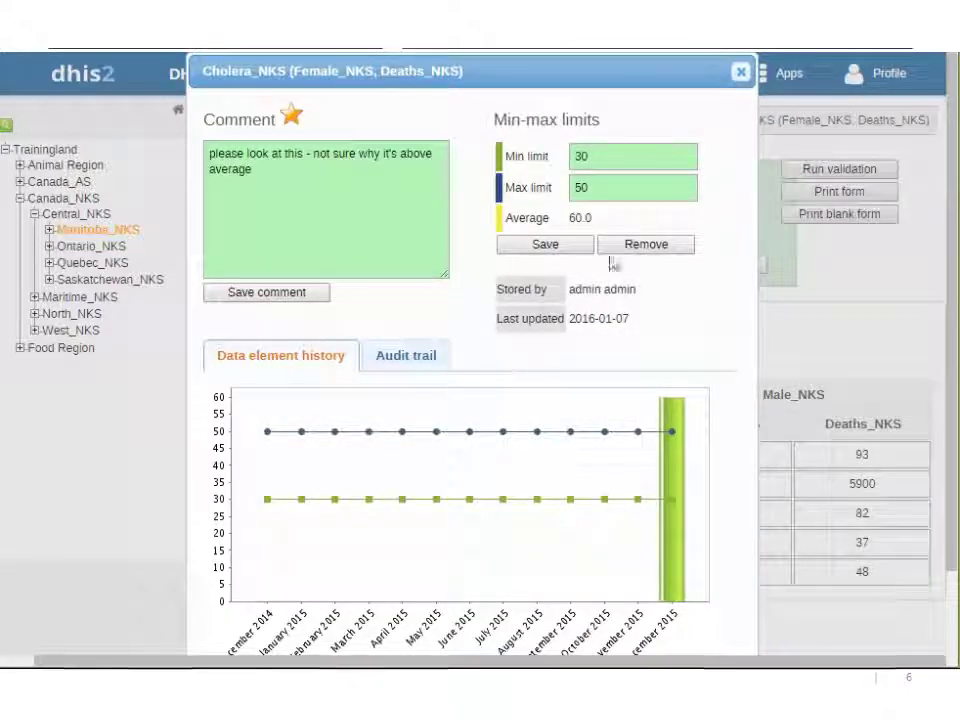
pyautogui.click(739, 75)
# Step: Enter 6000 Cholera_NKS male deaths and run validation on the December 2015 form
pyautogui.click(601, 455)
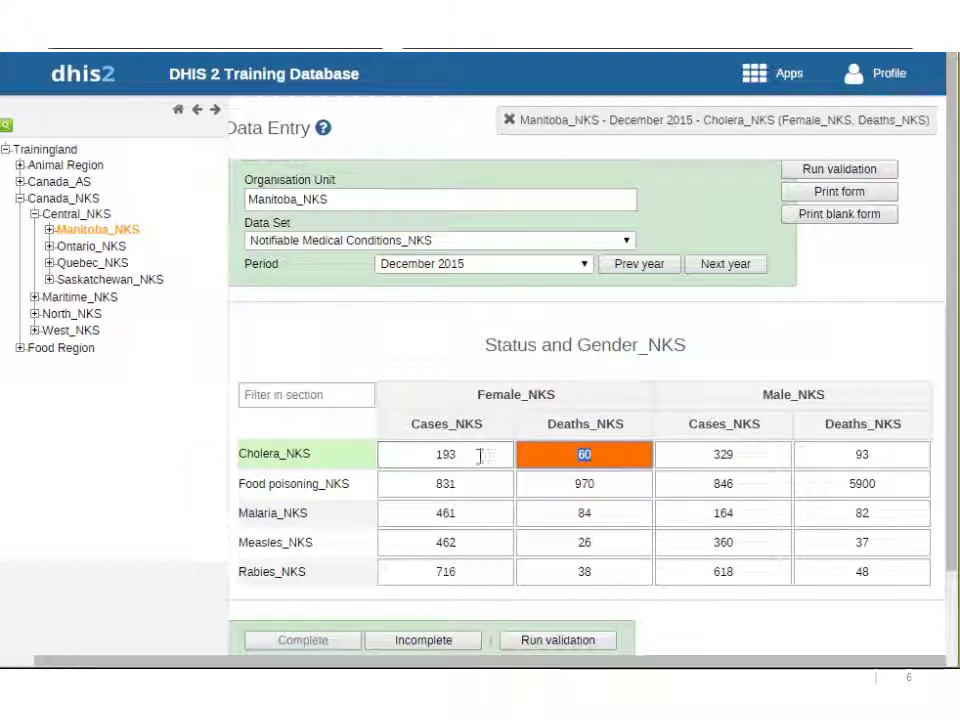
pyautogui.click(893, 457)
pyautogui.write('60')
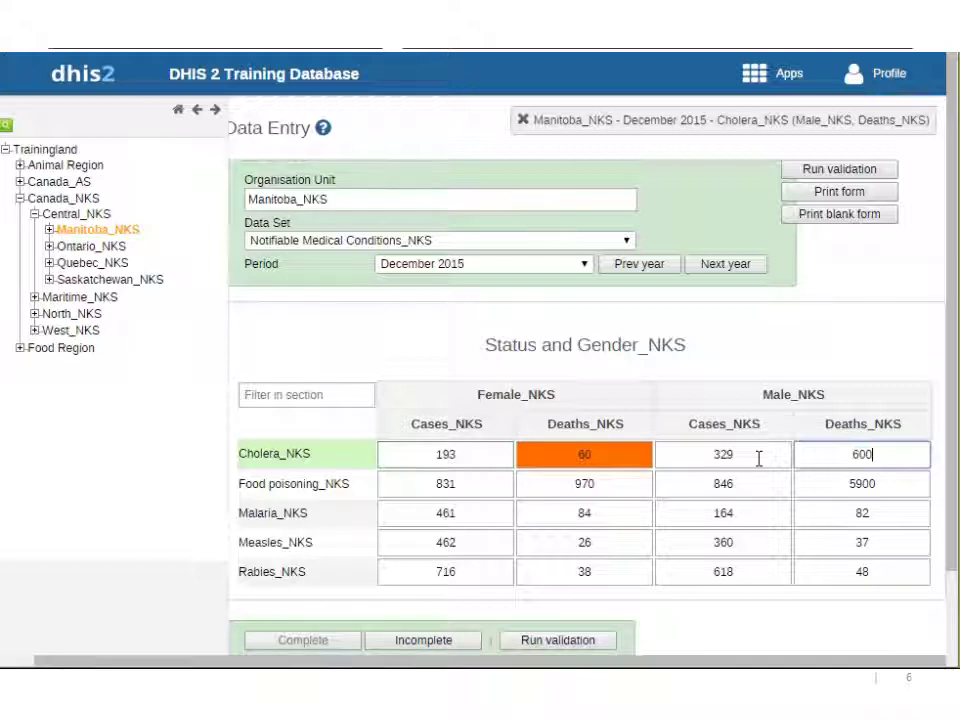
pyautogui.write('0')
pyautogui.press('Tab')
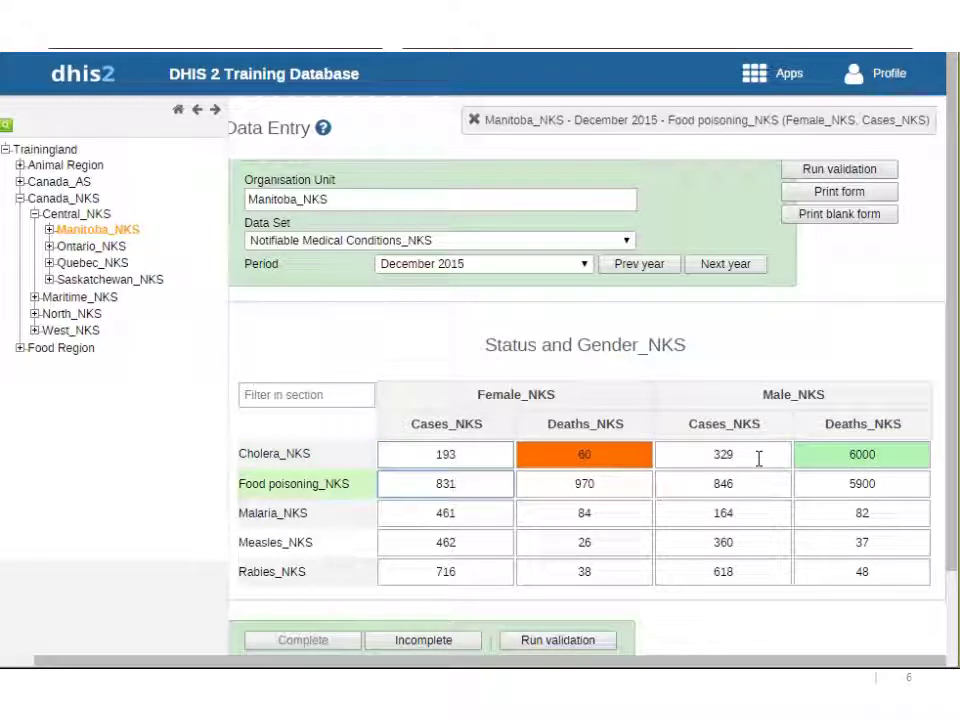
pyautogui.click(541, 653)
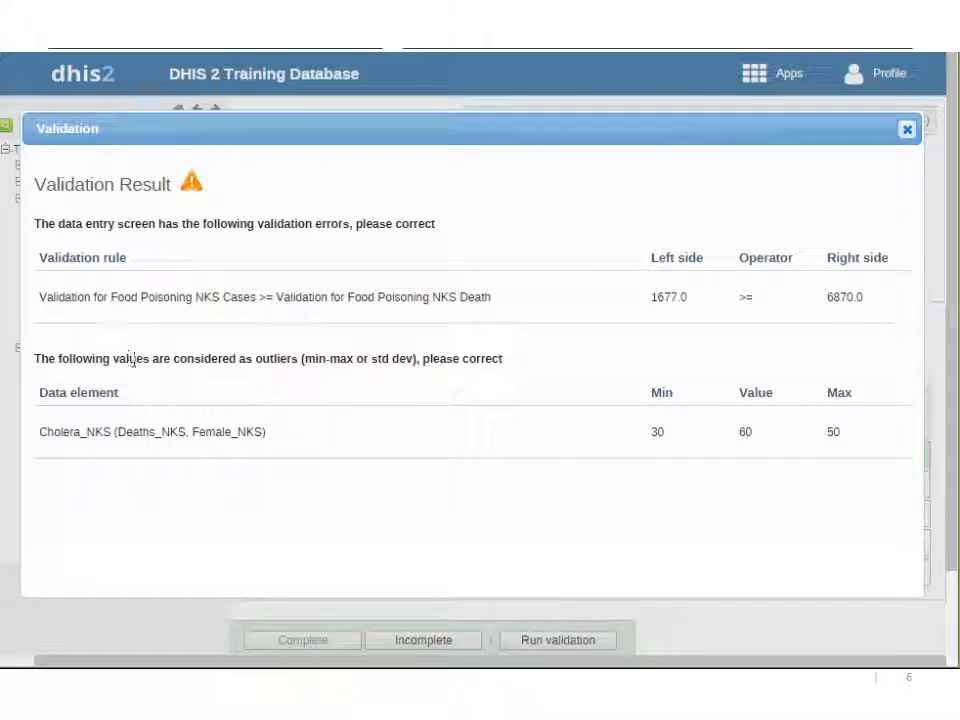
pyautogui.moveTo(153, 360); pyautogui.dragTo(333, 360)
pyautogui.click(294, 270)
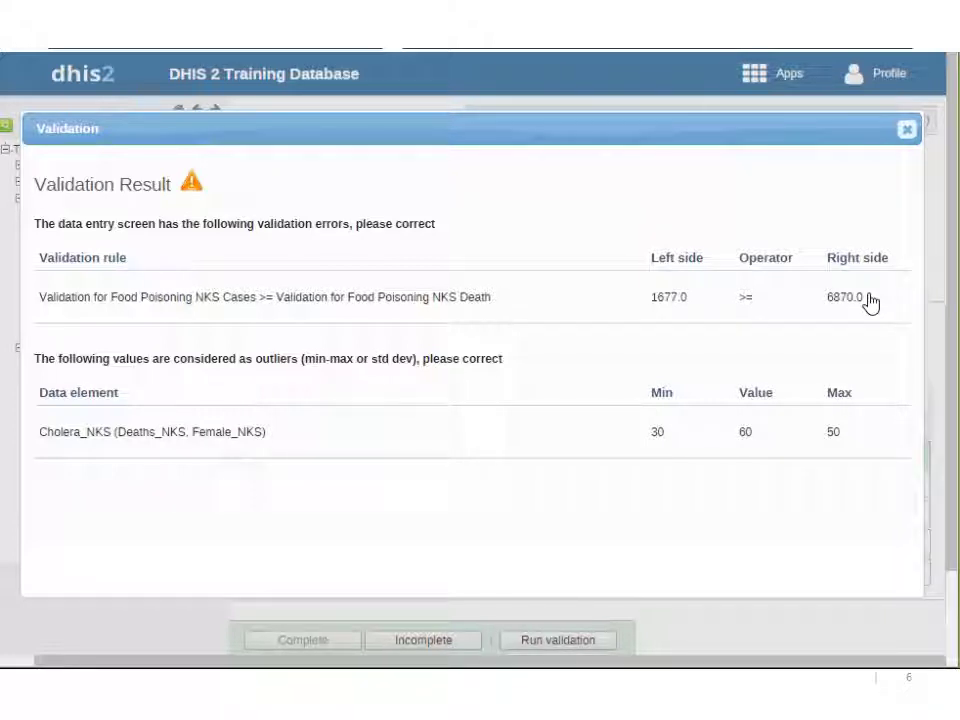
# Step: Change Cholera male deaths from 6000 to 60 and rerun validation
pyautogui.click(907, 129)
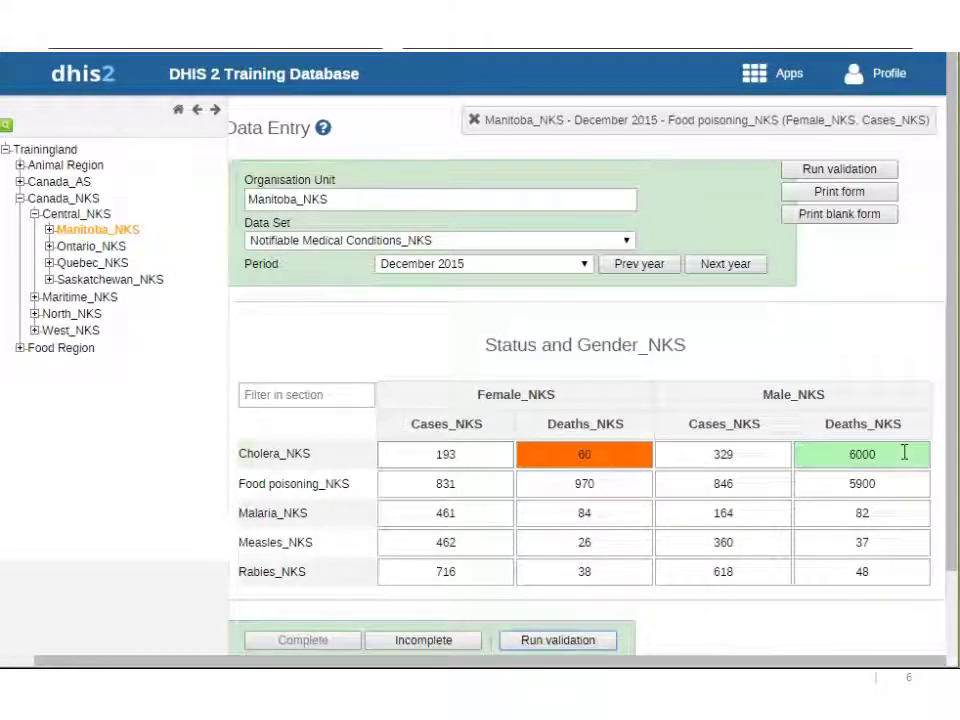
pyautogui.moveTo(904, 452); pyautogui.dragTo(741, 452)
pyautogui.write('60')
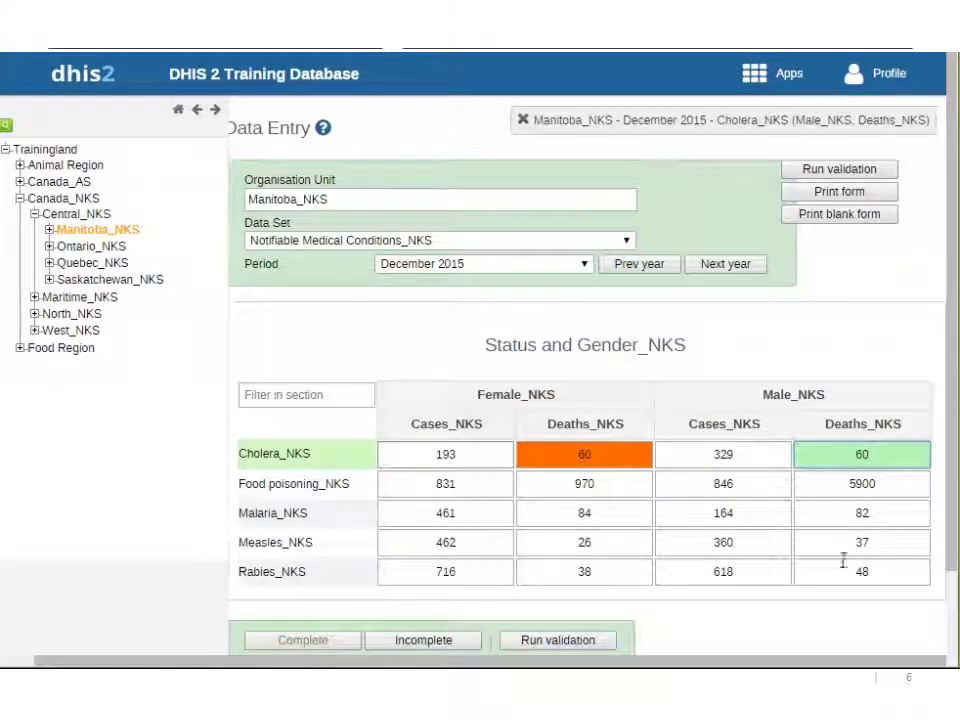
pyautogui.click(534, 641)
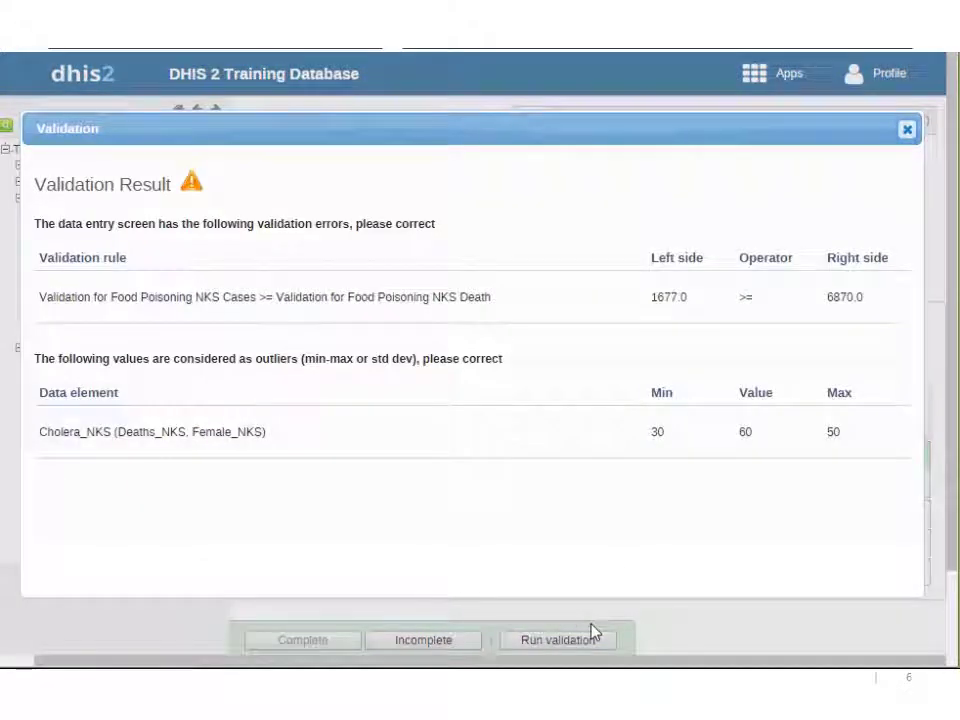
pyautogui.click(907, 129)
pyautogui.click(891, 452)
pyautogui.press('Tab')
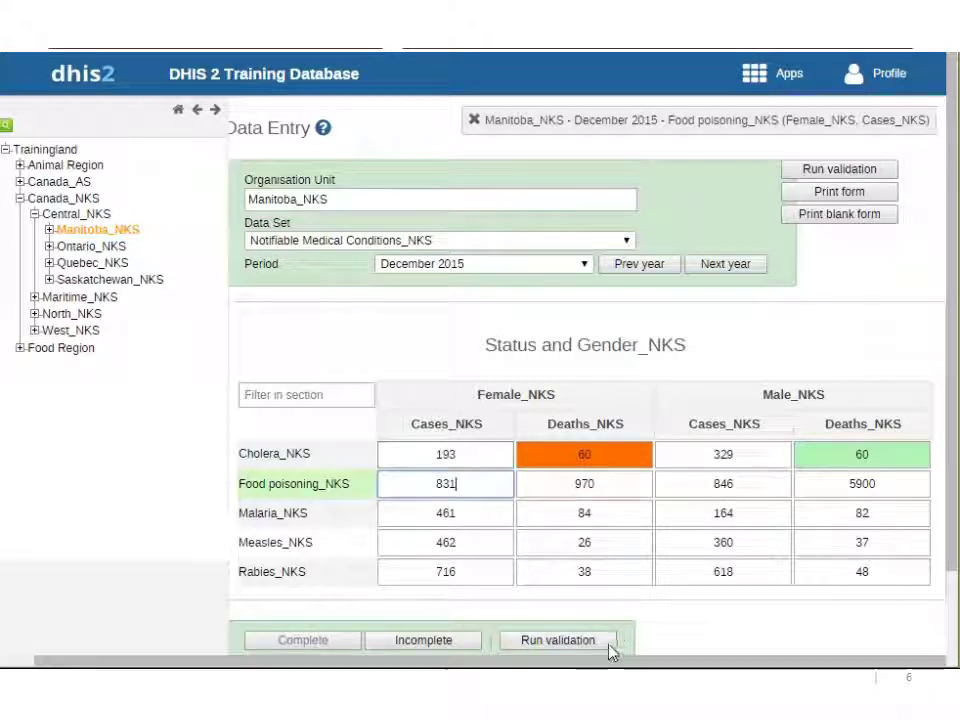
pyautogui.click(608, 646)
pyautogui.moveTo(161, 297)
pyautogui.mouseDown()
pyautogui.moveTo(409, 311)
pyautogui.moveTo(634, 255)
pyautogui.mouseUp()
pyautogui.click(906, 130)
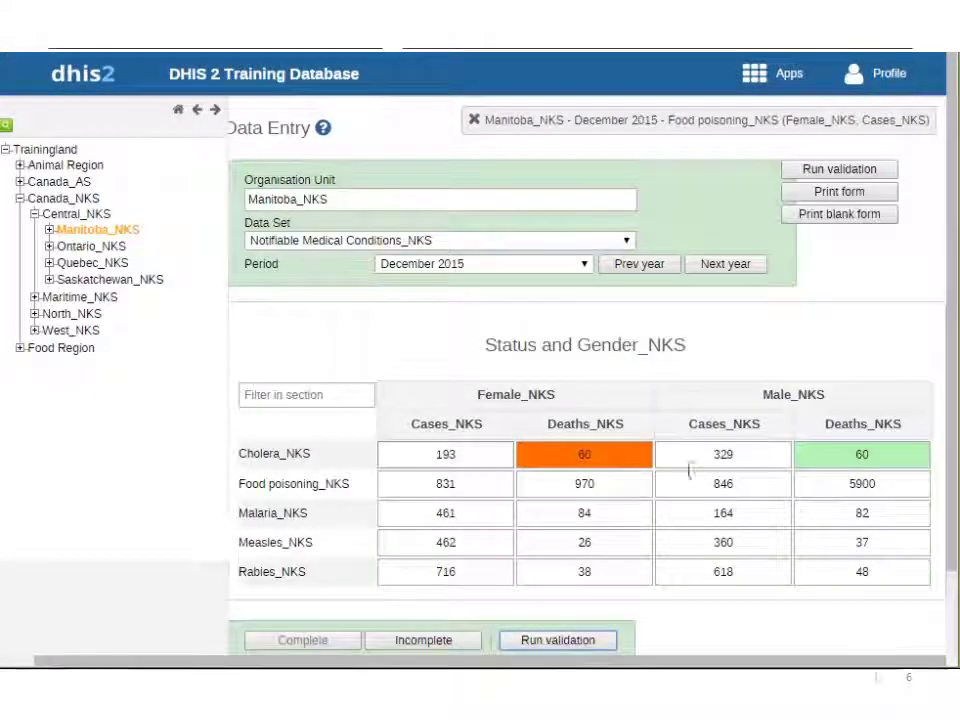
# Step: Mark the form incomplete, then complete it again, confirming both times
pyautogui.click(439, 642)
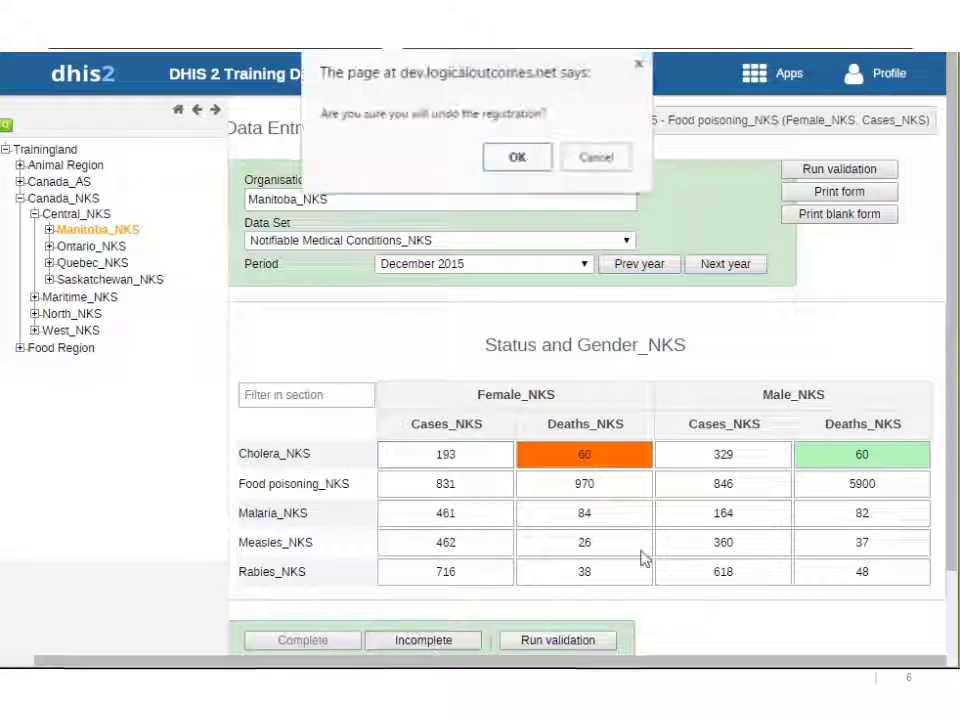
pyautogui.click(495, 160)
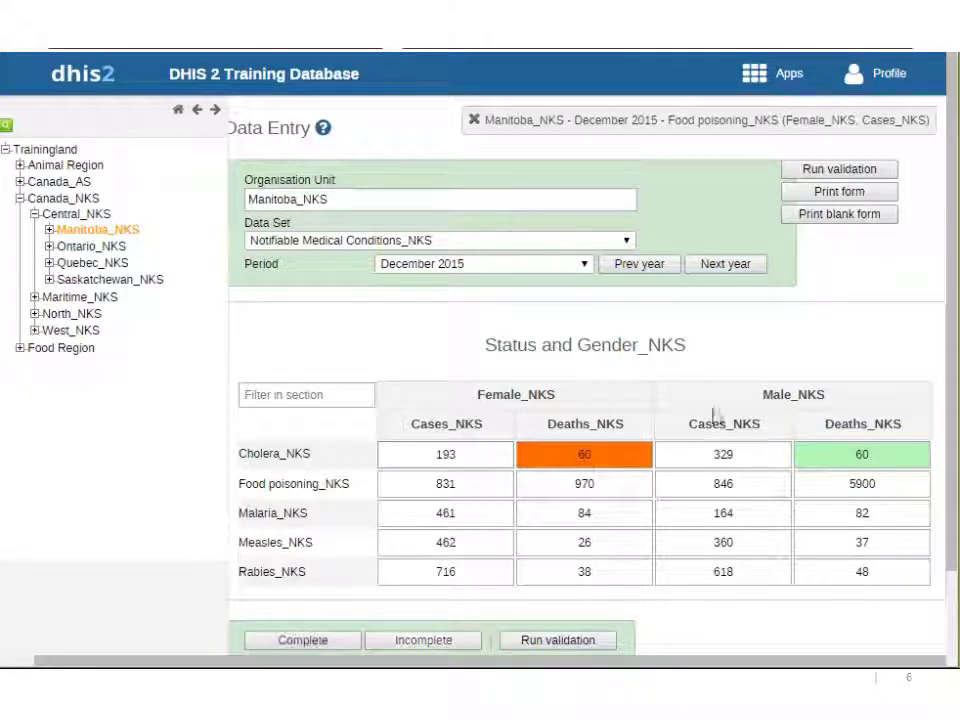
pyautogui.click(889, 483)
pyautogui.click(859, 454)
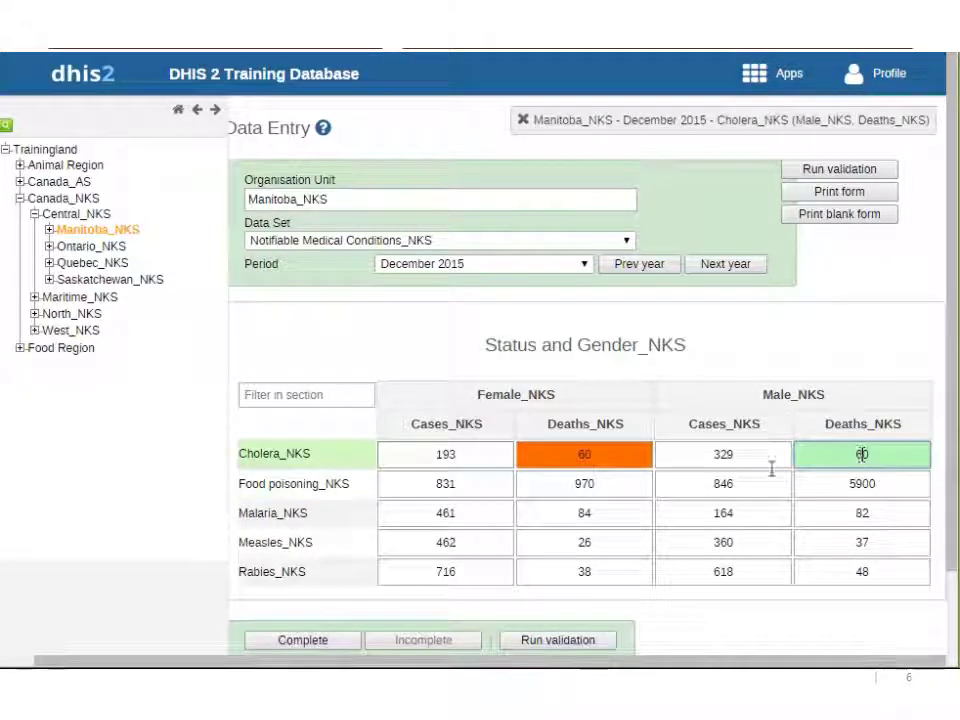
pyautogui.click(343, 639)
pyautogui.click(516, 186)
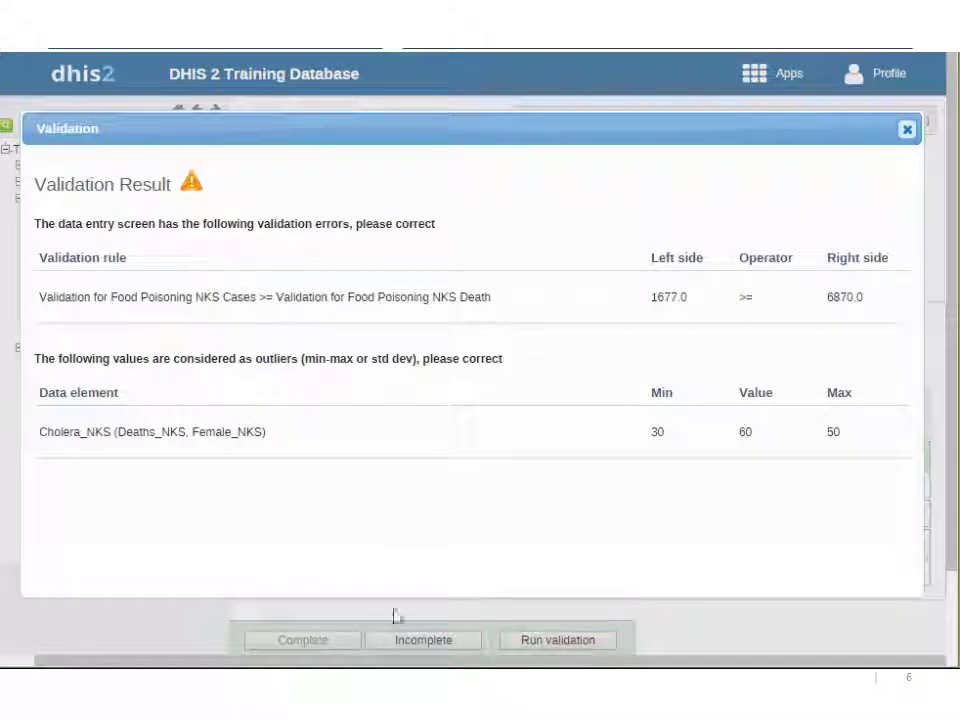
pyautogui.moveTo(826, 297); pyautogui.dragTo(868, 307)
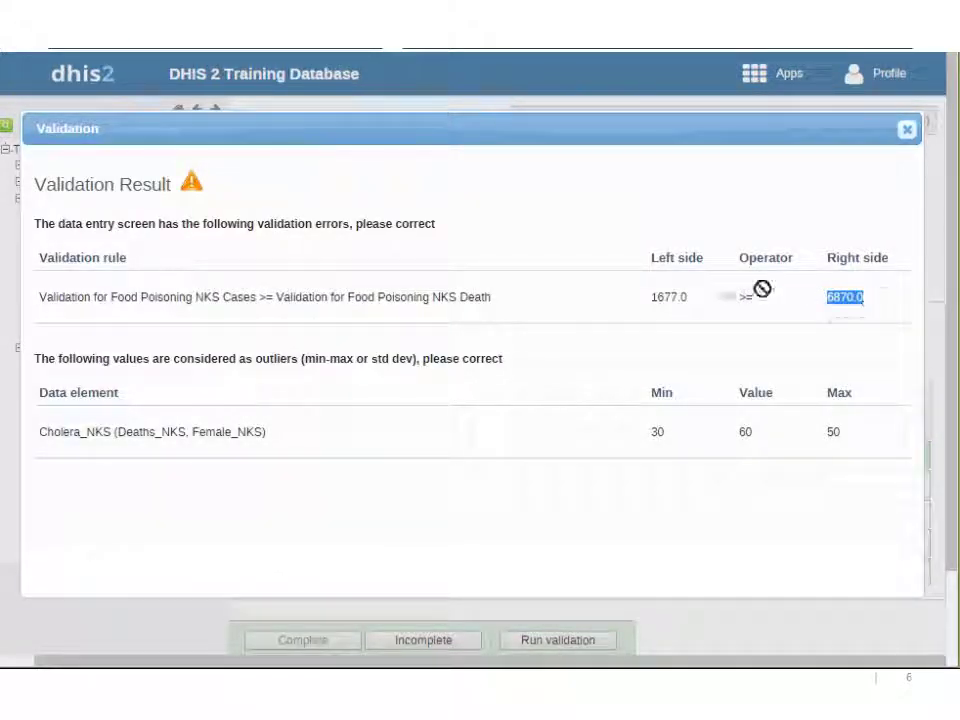
# Step: Change Food poisoning_NKS male deaths from 5900 to 60 and rerun validation
pyautogui.click(906, 129)
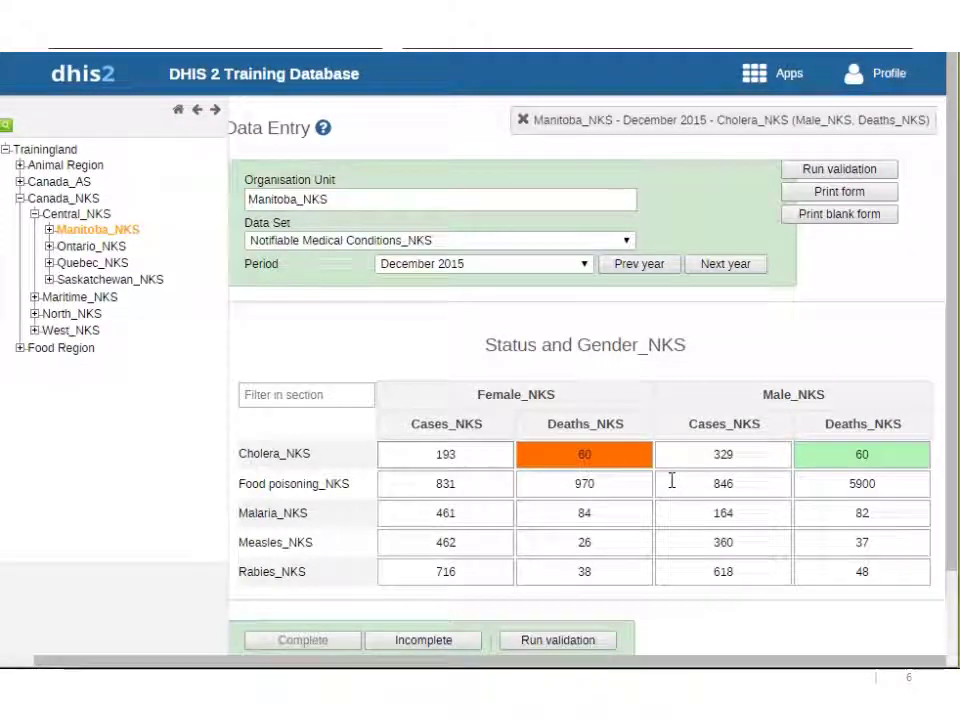
pyautogui.click(905, 483)
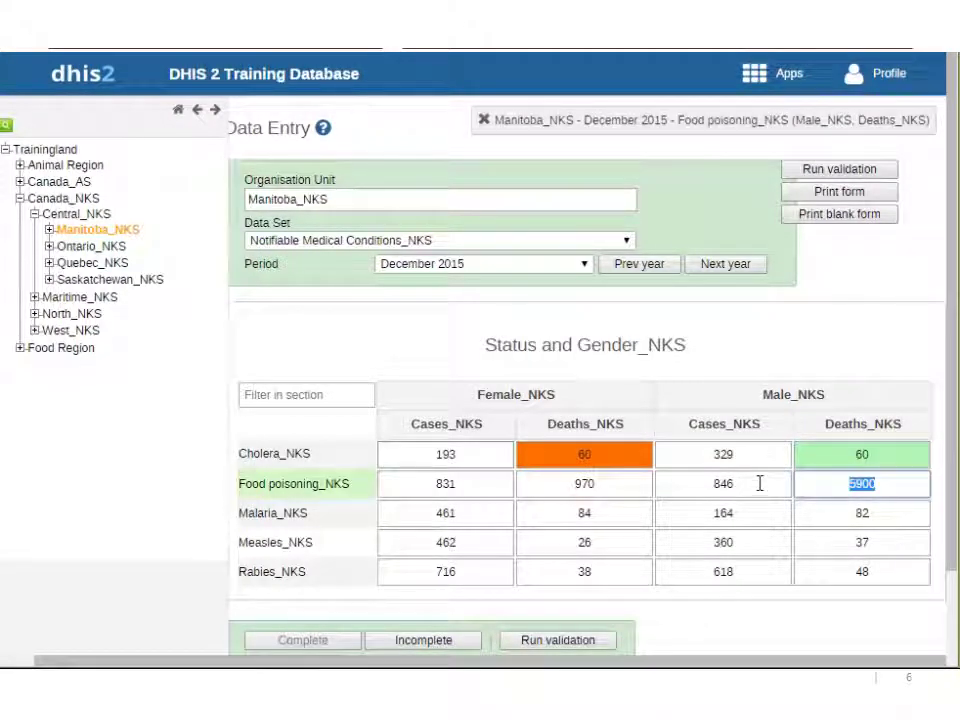
pyautogui.write('60')
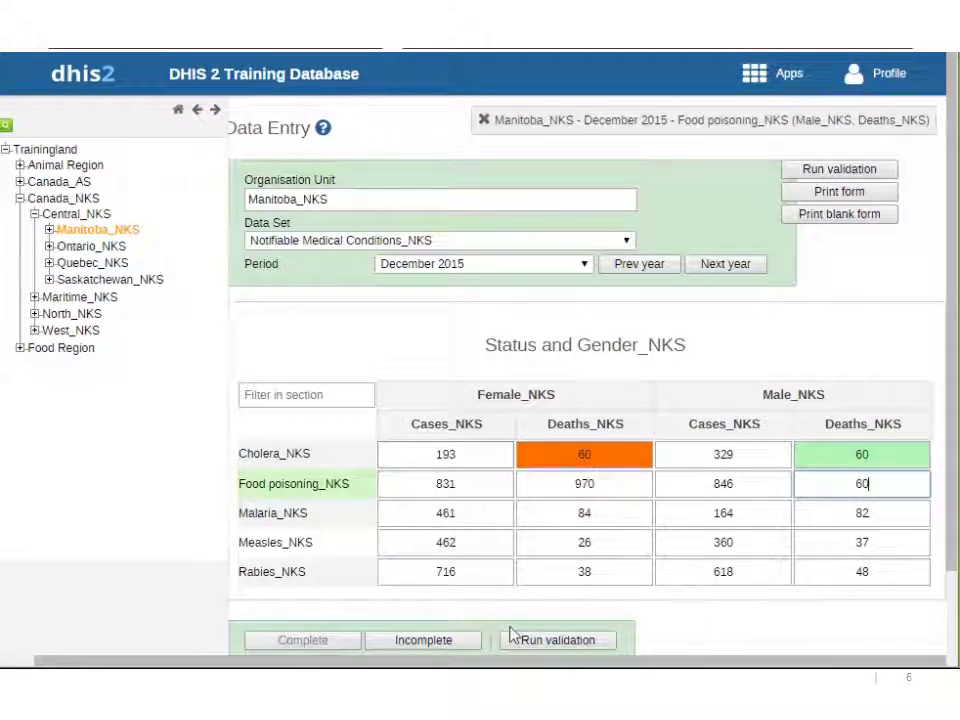
pyautogui.click(527, 651)
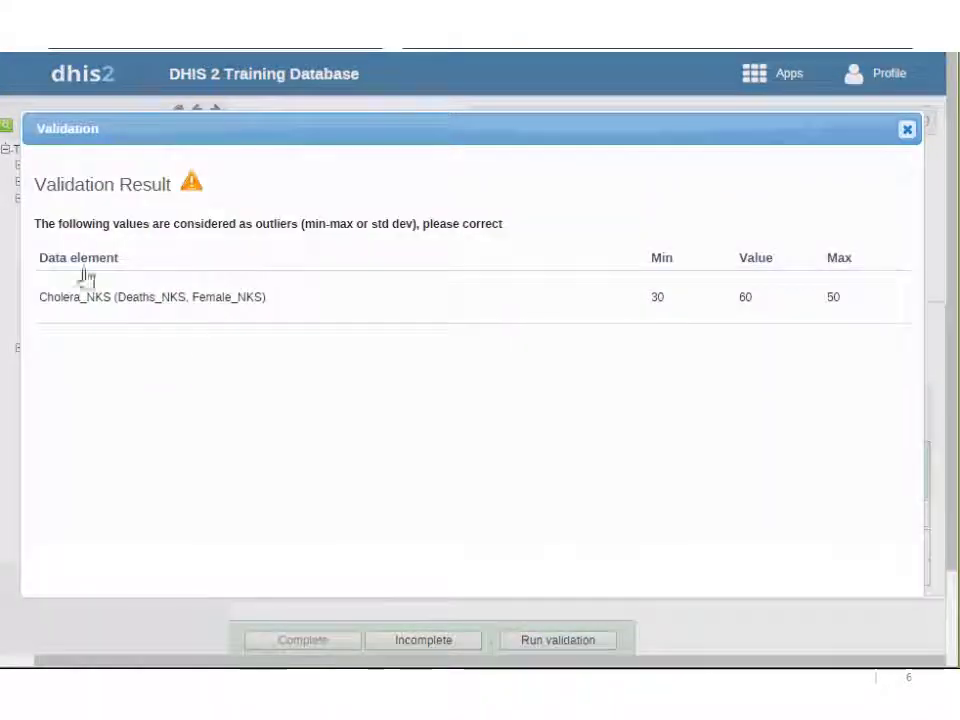
# Step: Review the remaining Cholera_NKS outlier, close the results, and confirm the 60 entry
pyautogui.moveTo(137, 223); pyautogui.dragTo(321, 223)
pyautogui.click(422, 214)
pyautogui.moveTo(53, 297); pyautogui.dragTo(81, 297)
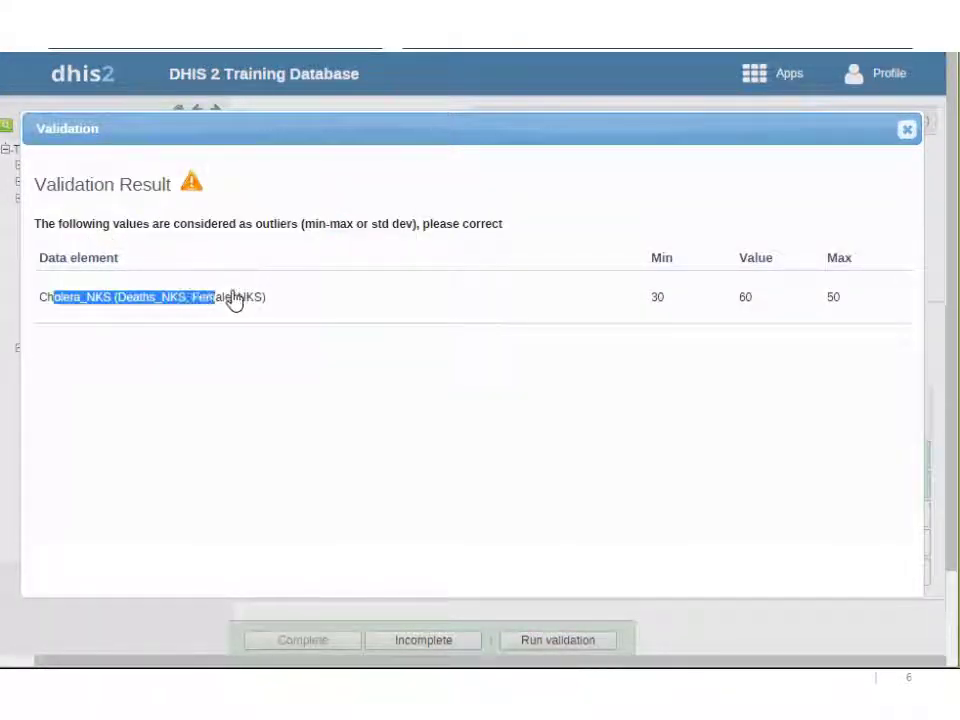
pyautogui.moveTo(160, 304); pyautogui.dragTo(268, 306)
pyautogui.click(907, 130)
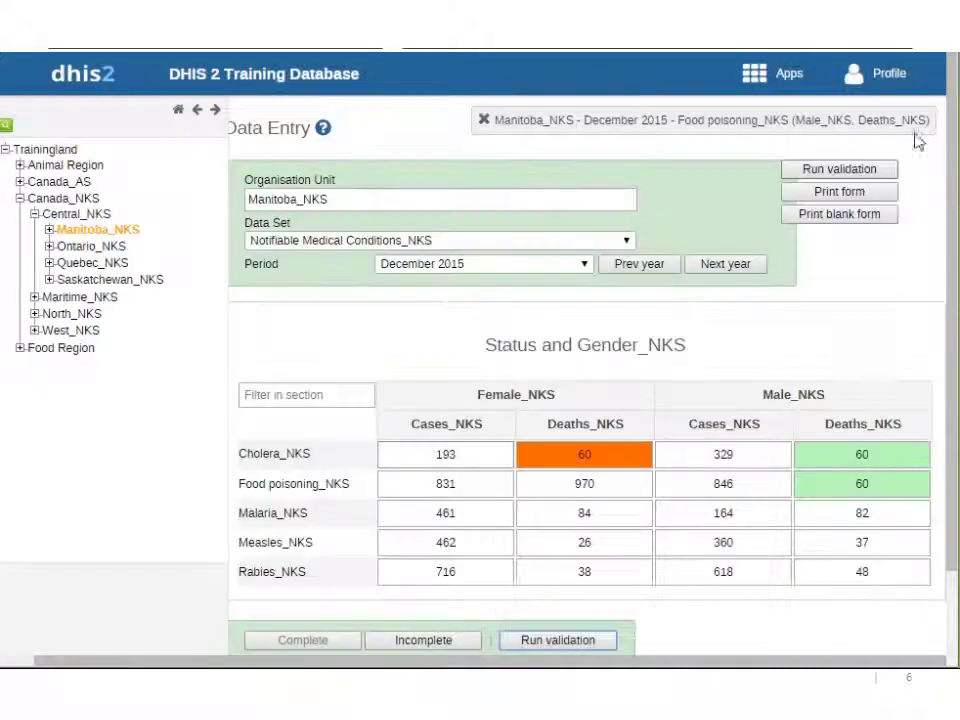
pyautogui.click(861, 483)
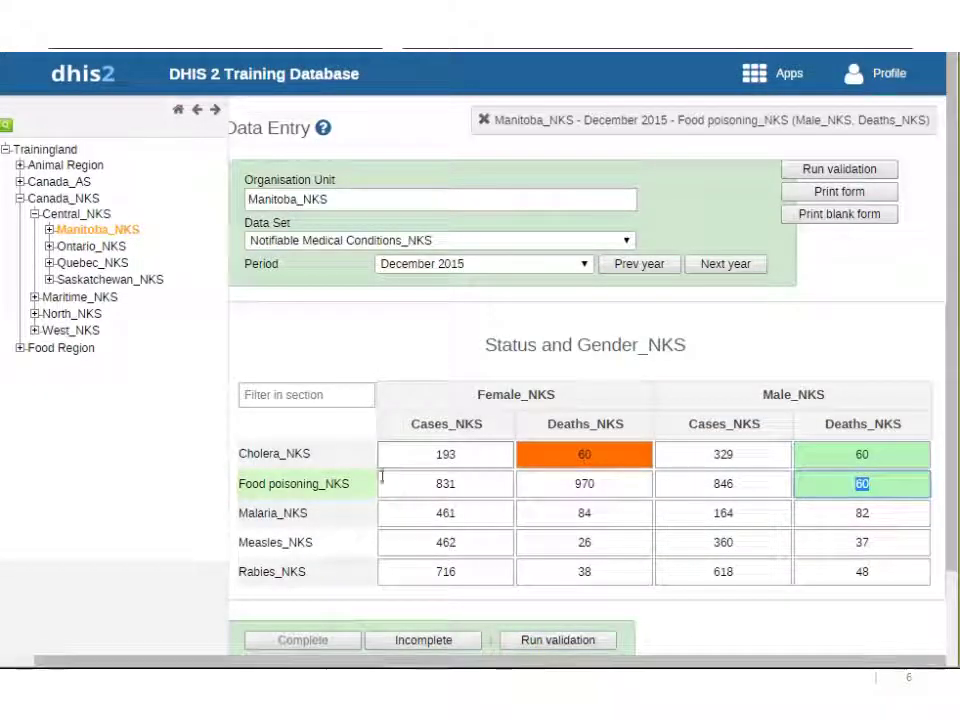
pyautogui.moveTo(358, 487); pyautogui.dragTo(223, 480)
pyautogui.click(243, 487)
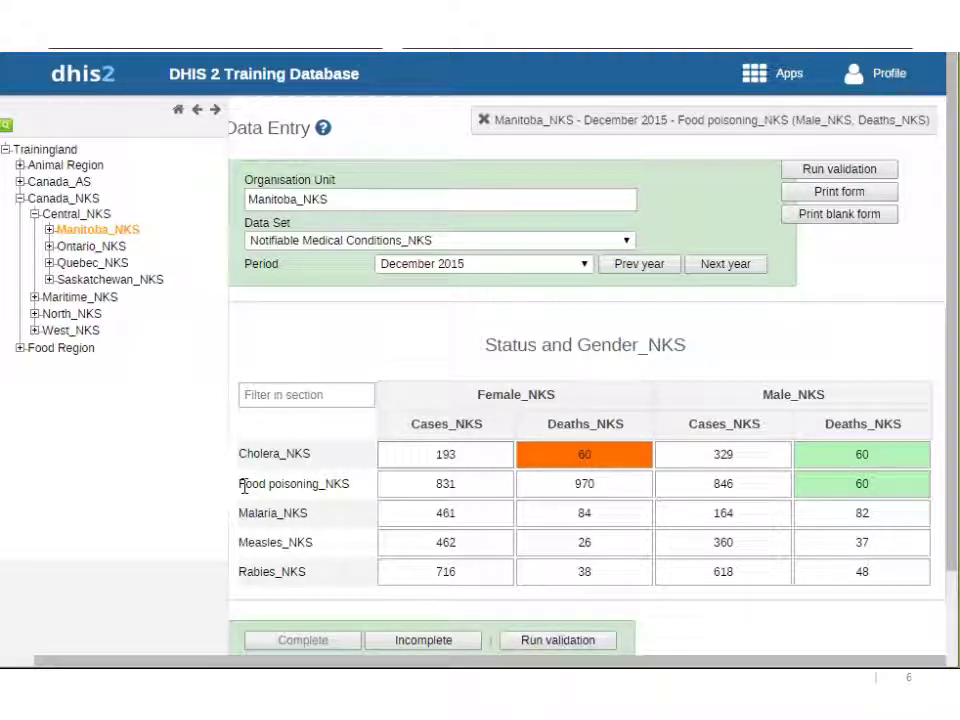
# Step: Advance to slide 7, the quiz on the four C's of good data quality
pyautogui.press('Right')
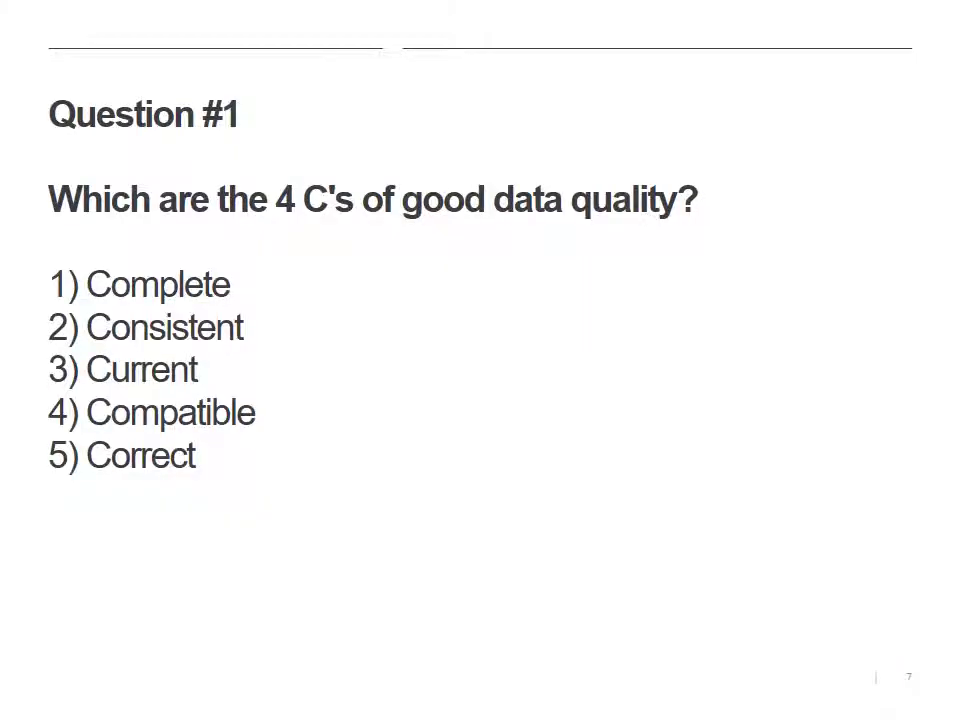